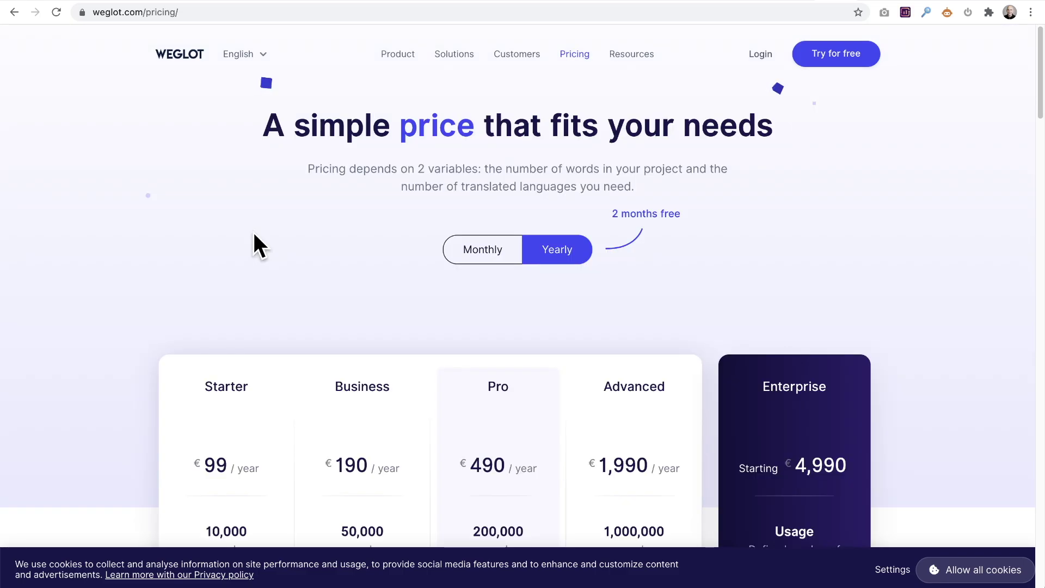
# Step: Scroll the pricing page down to the Free plan (2,000 words, 1 language) and the FAQ
pyautogui.scroll(-5, 254, 236)
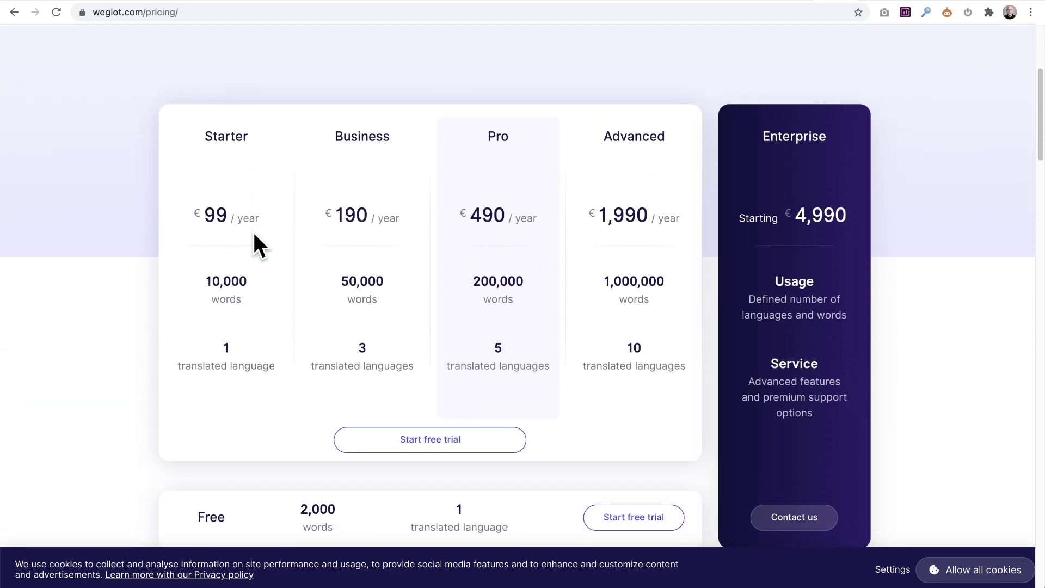
pyautogui.scroll(-6, 253, 230)
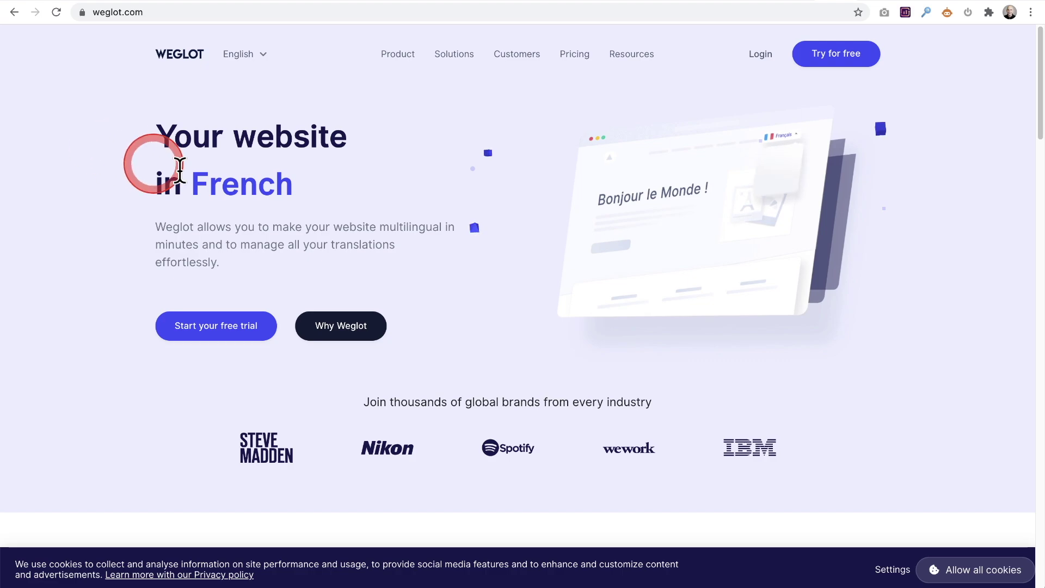
# Step: Run SEO Minion's on-page analysis of weglot.com, showing 625 words and flagged title and description lengths
pyautogui.click(947, 13)
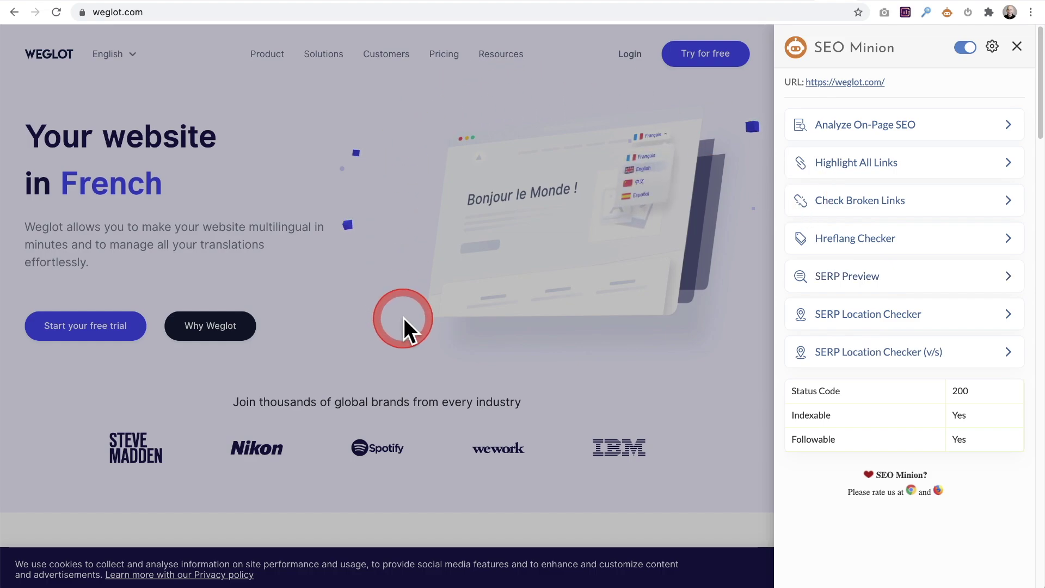
pyautogui.click(837, 131)
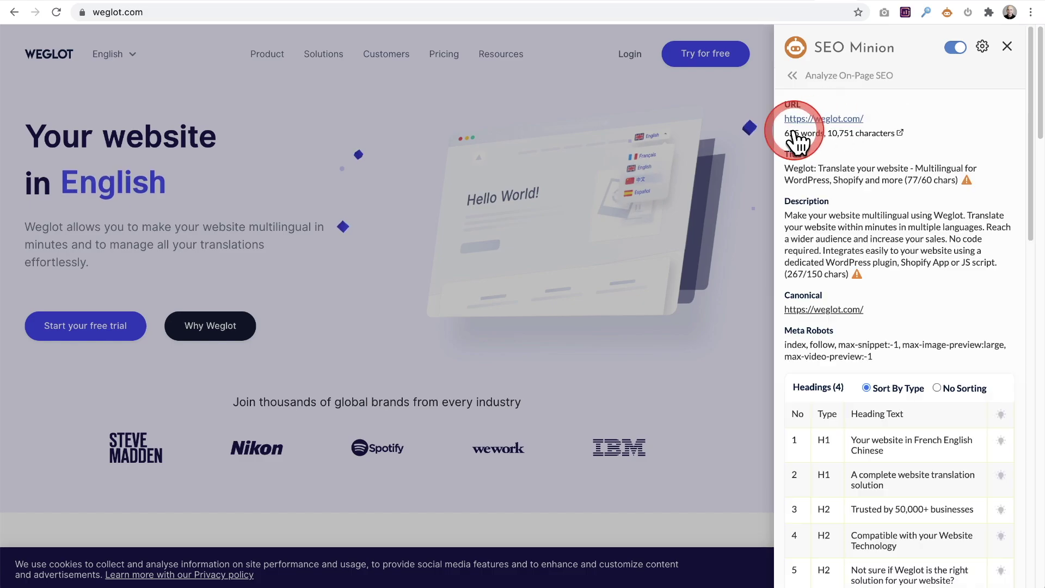
pyautogui.click(890, 76)
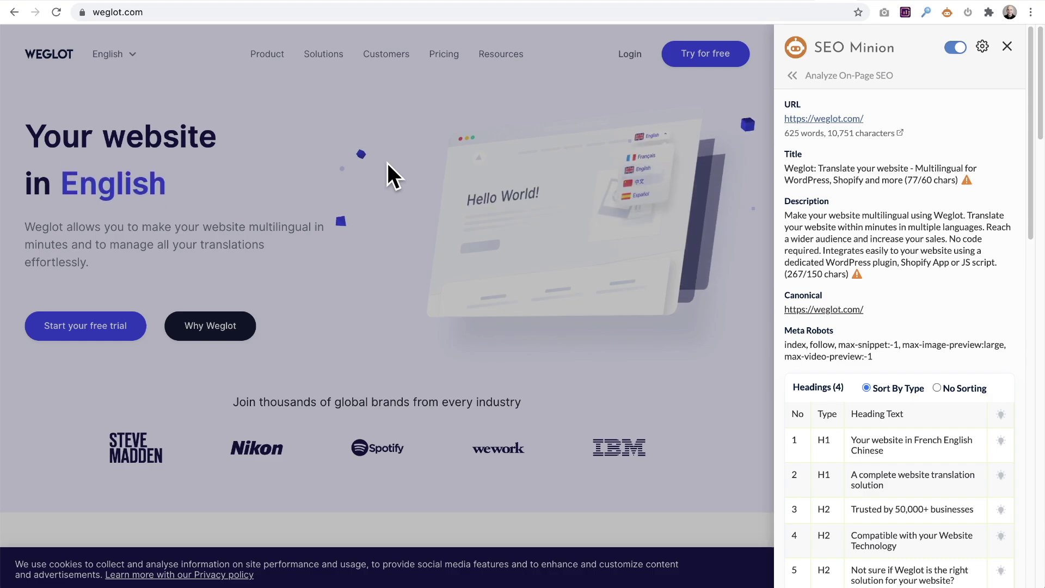
pyautogui.click(556, 243)
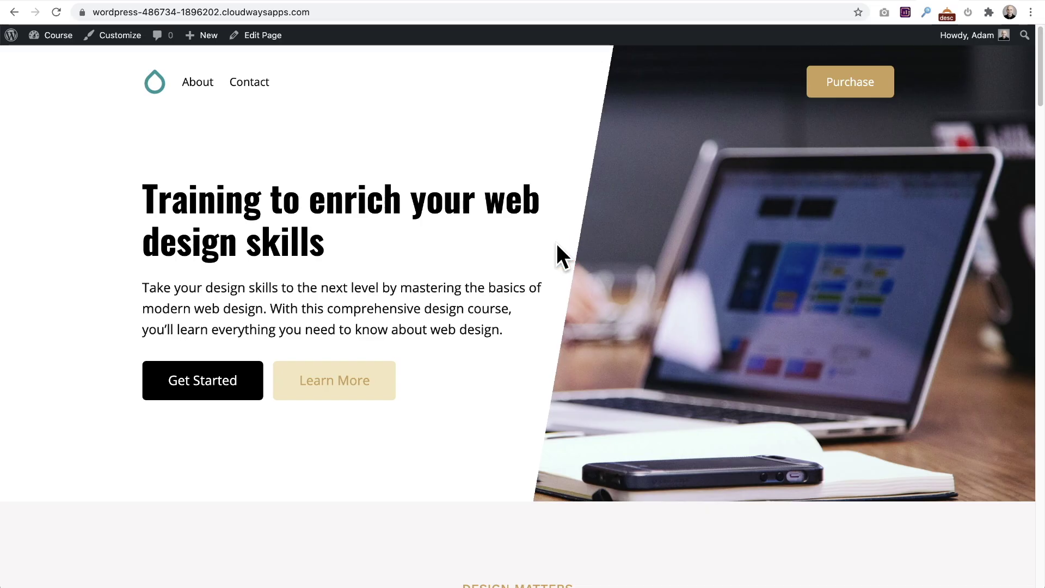
pyautogui.scroll(-20, 549, 244)
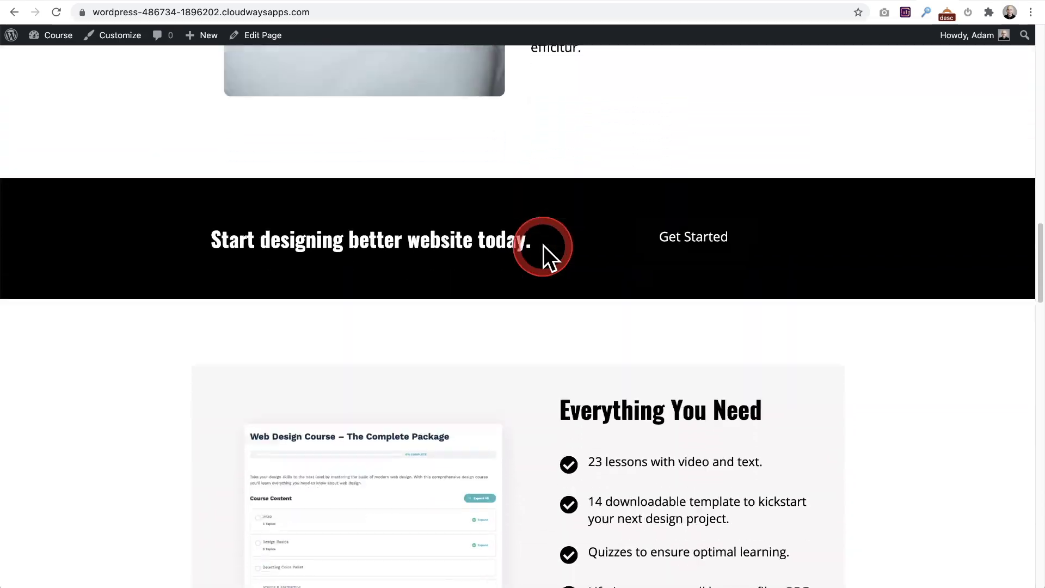
pyautogui.scroll(-20, 543, 246)
pyautogui.scroll(10, 543, 245)
pyautogui.scroll(20, 543, 245)
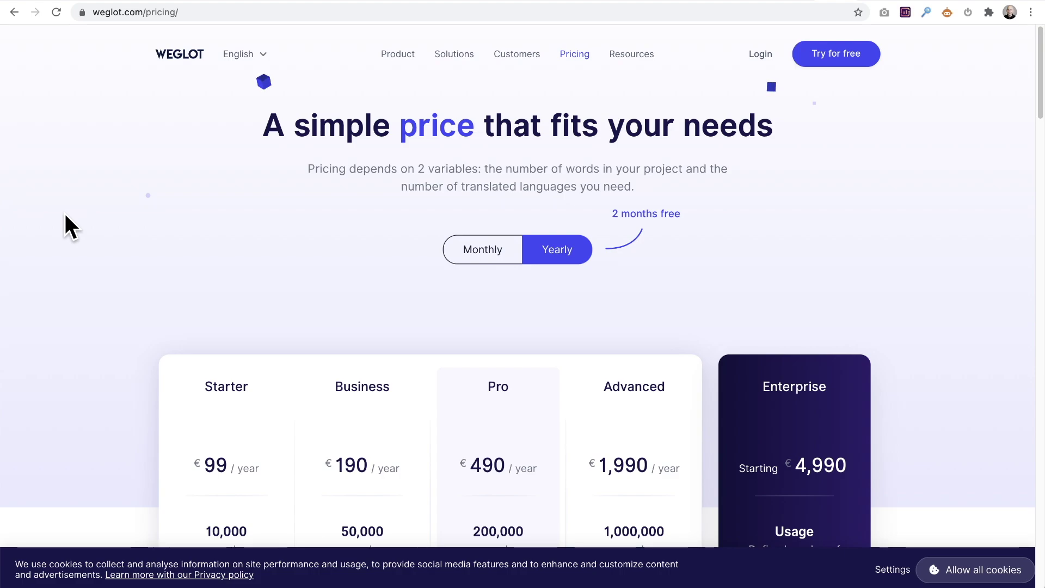
# Step: Highlight the Business plan's 3 translated languages and switch pricing to monthly billing (€19 per month)
pyautogui.scroll(-5, 70, 226)
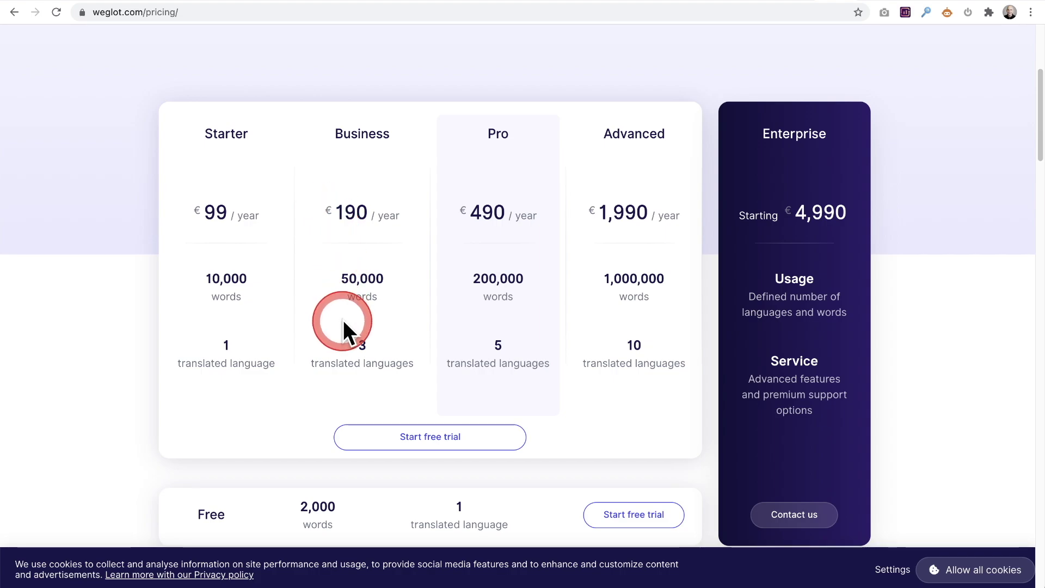
pyautogui.doubleClick(360, 345)
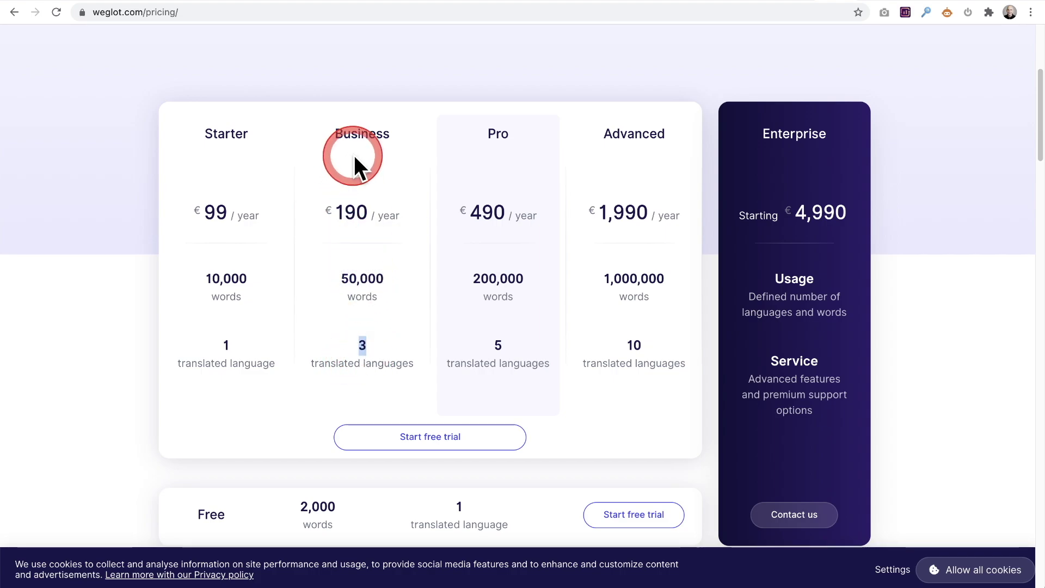
pyautogui.scroll(4, 378, 210)
pyautogui.click(479, 214)
pyautogui.scroll(-2, 378, 236)
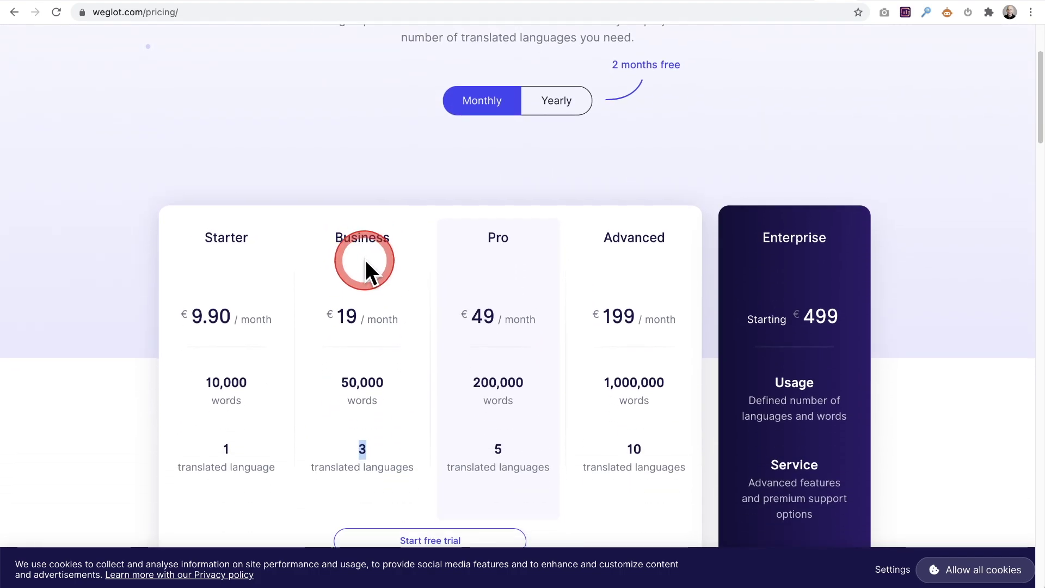
pyautogui.scroll(3, 359, 270)
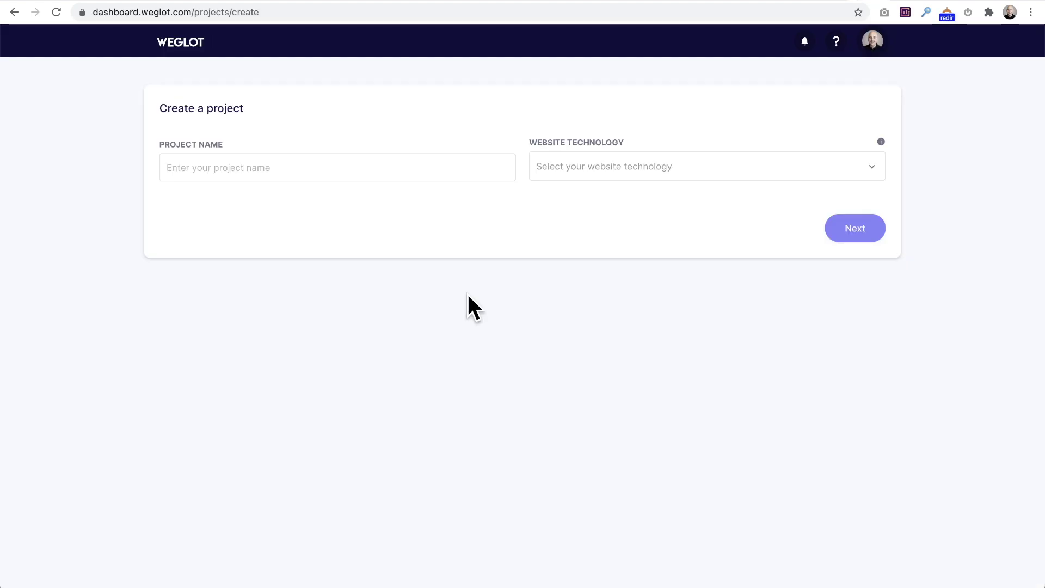
# Step: Create a Weglot project named 'Courses' with WordPress as the website technology
pyautogui.click(353, 170)
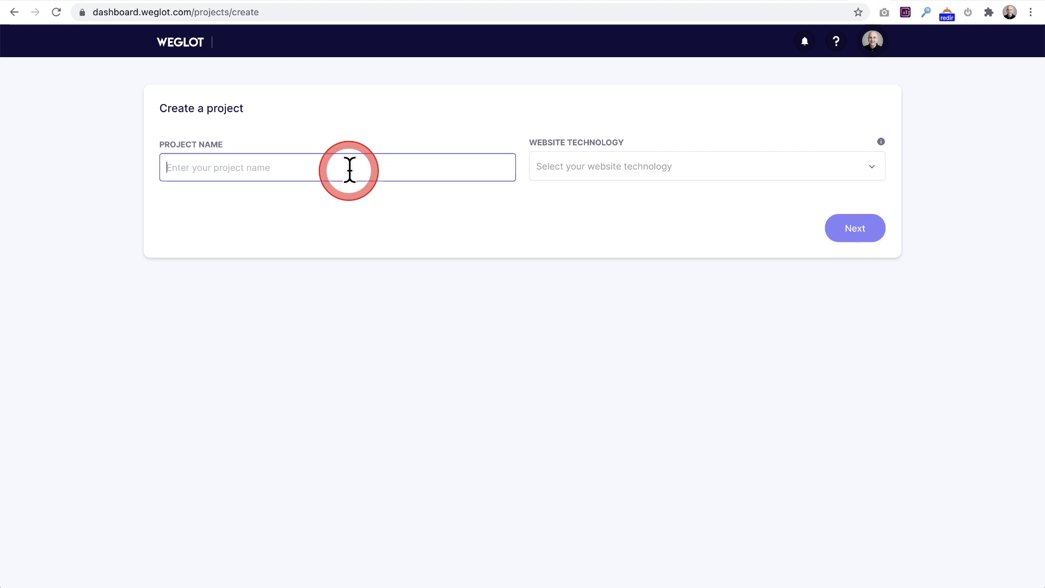
pyautogui.click(581, 177)
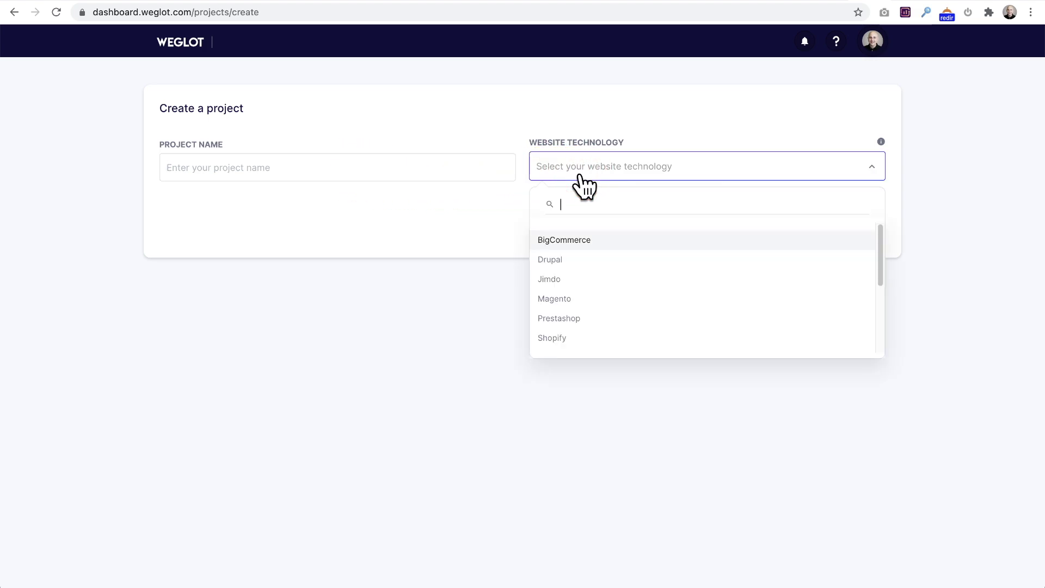
pyautogui.scroll(-3, 613, 306)
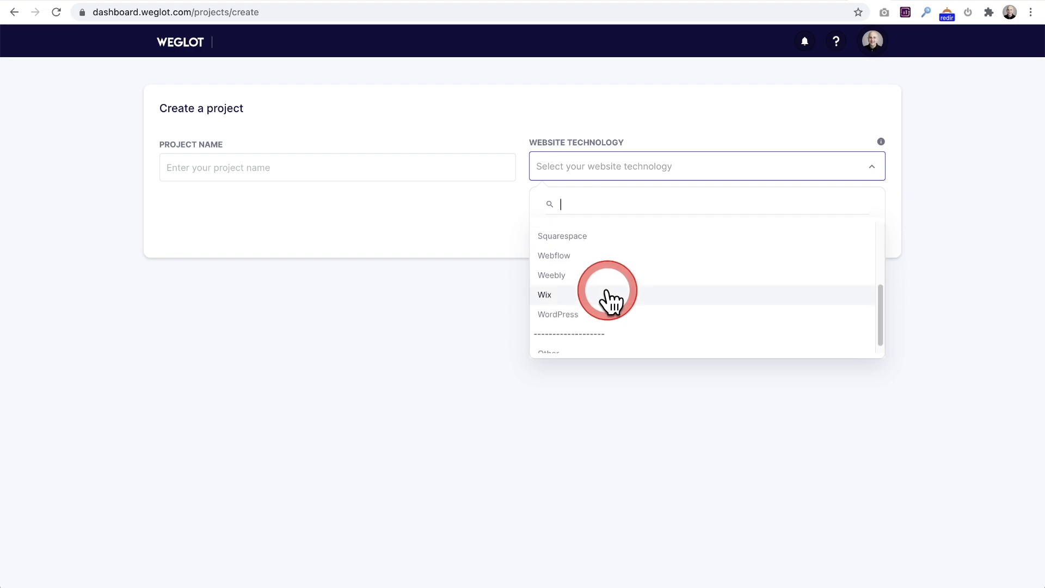
pyautogui.click(610, 314)
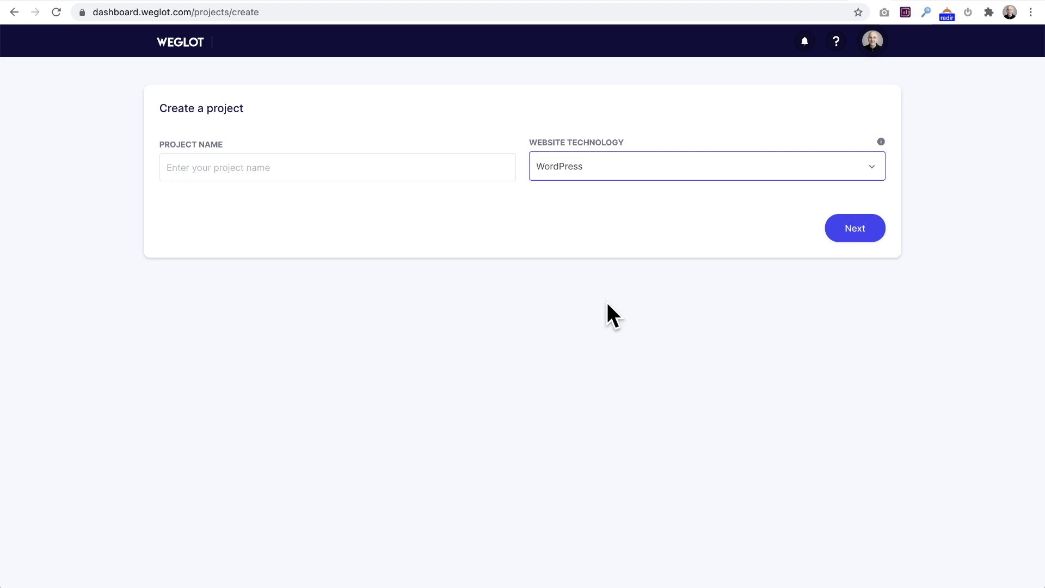
pyautogui.click(338, 167)
pyautogui.write('Courses')
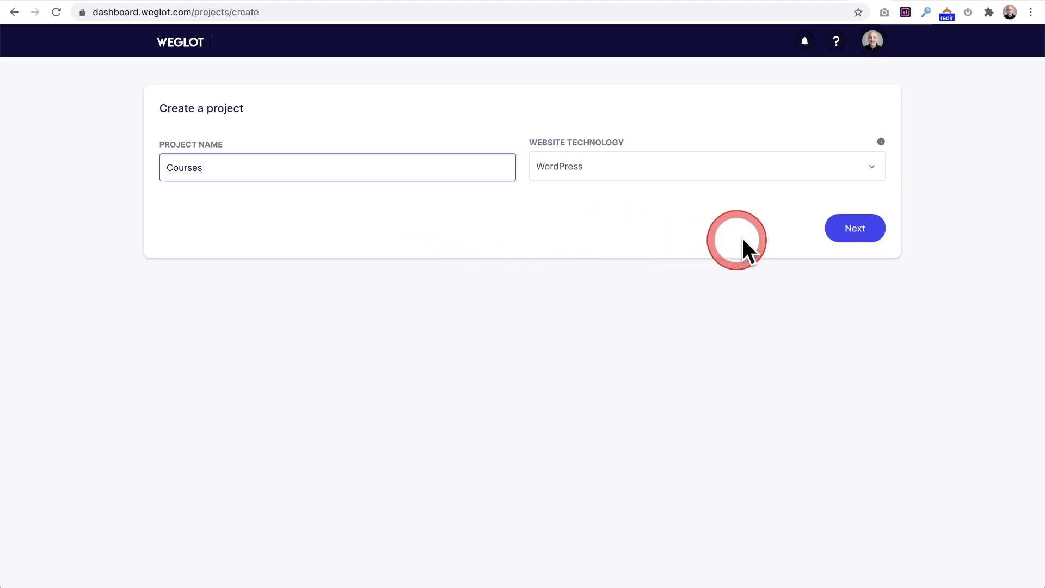
pyautogui.click(847, 231)
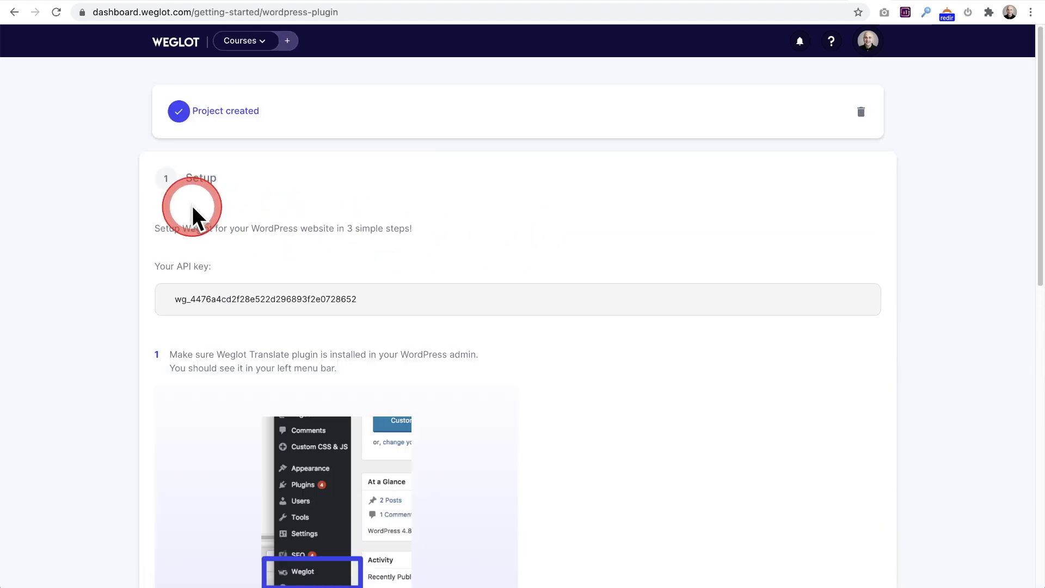
# Step: Copy the new Courses project's API key
pyautogui.moveTo(245, 296)
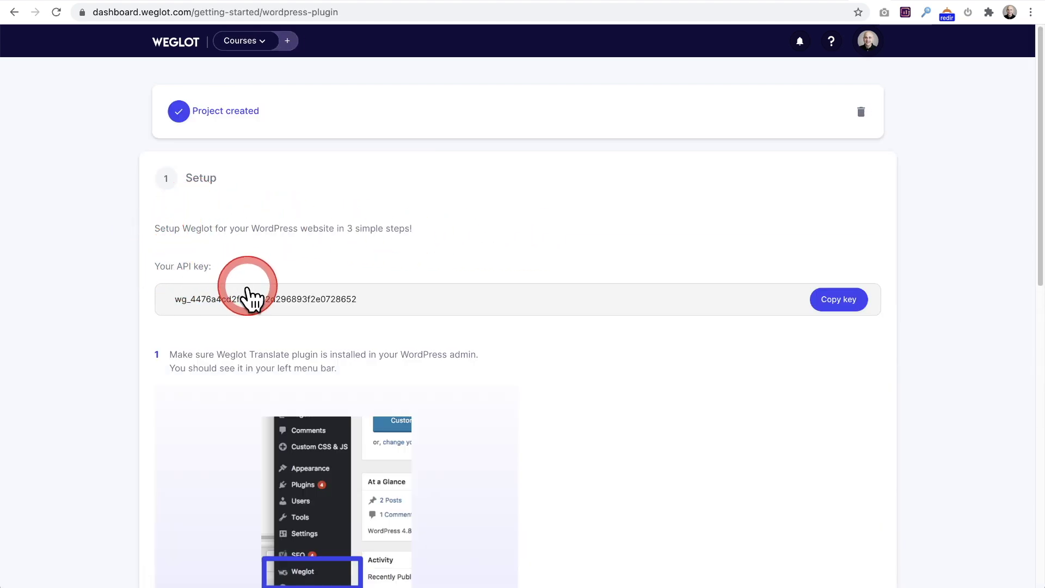
pyautogui.click(831, 301)
pyautogui.scroll(-1, 694, 302)
pyautogui.scroll(-5, 694, 301)
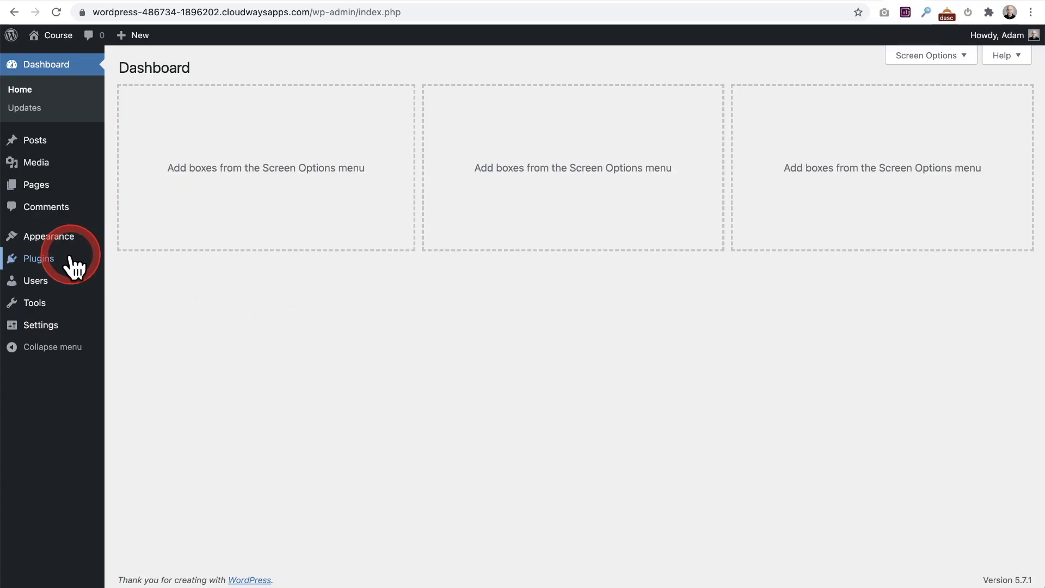
# Step: Install and activate the Weglot Translate plugin from Plugins > Add New and bring up its settings
pyautogui.moveTo(86, 269)
pyautogui.click(157, 283)
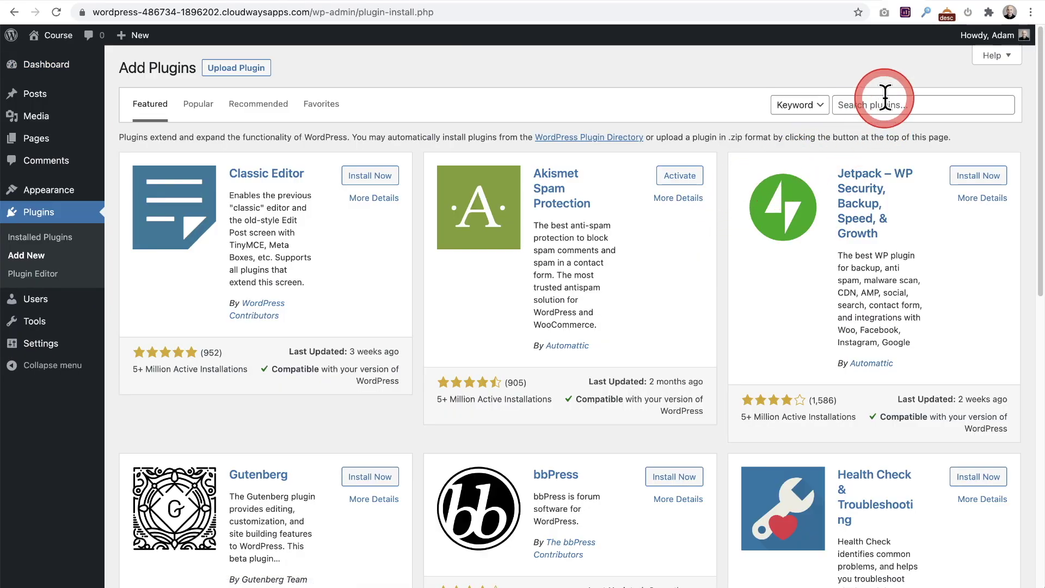
pyautogui.click(886, 98)
pyautogui.write('weglot')
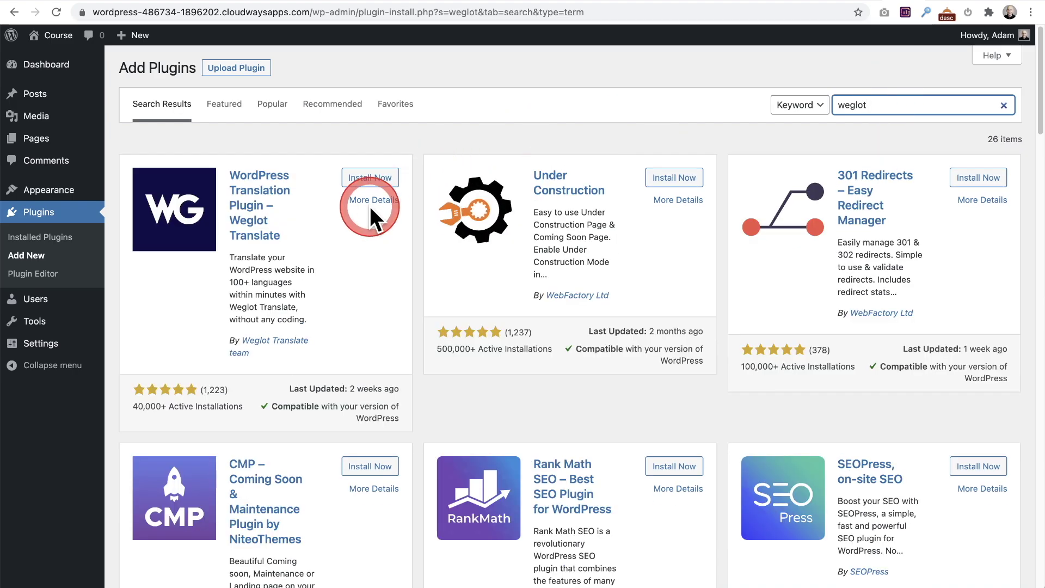
pyautogui.click(369, 183)
pyautogui.click(381, 184)
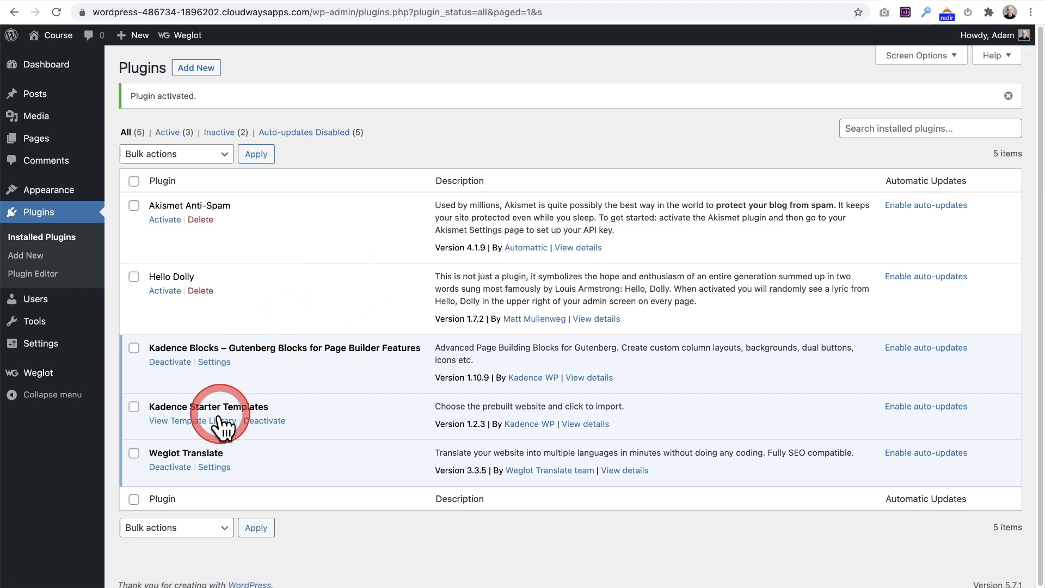
pyautogui.click(220, 467)
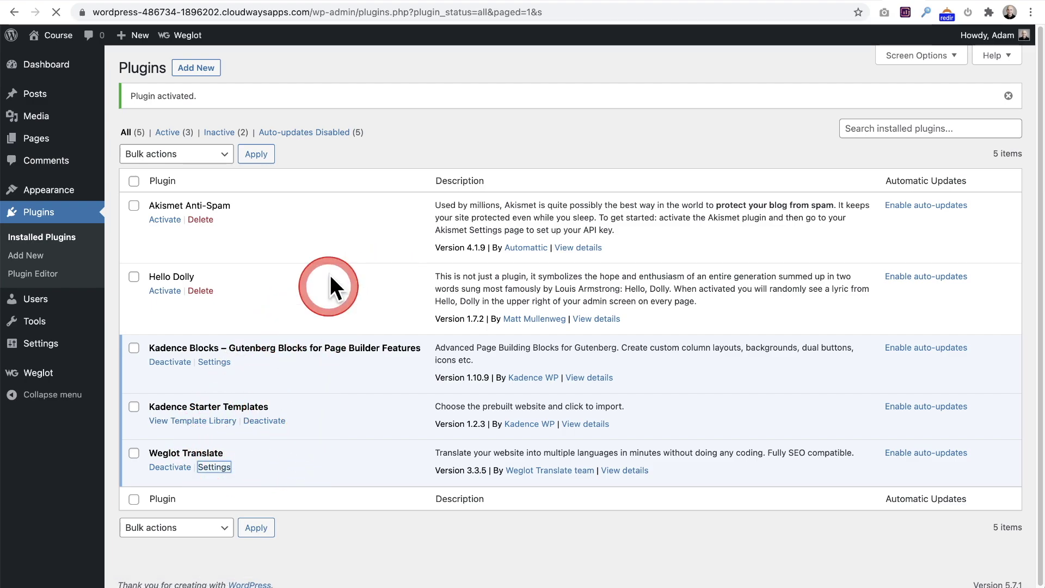
pyautogui.click(327, 126)
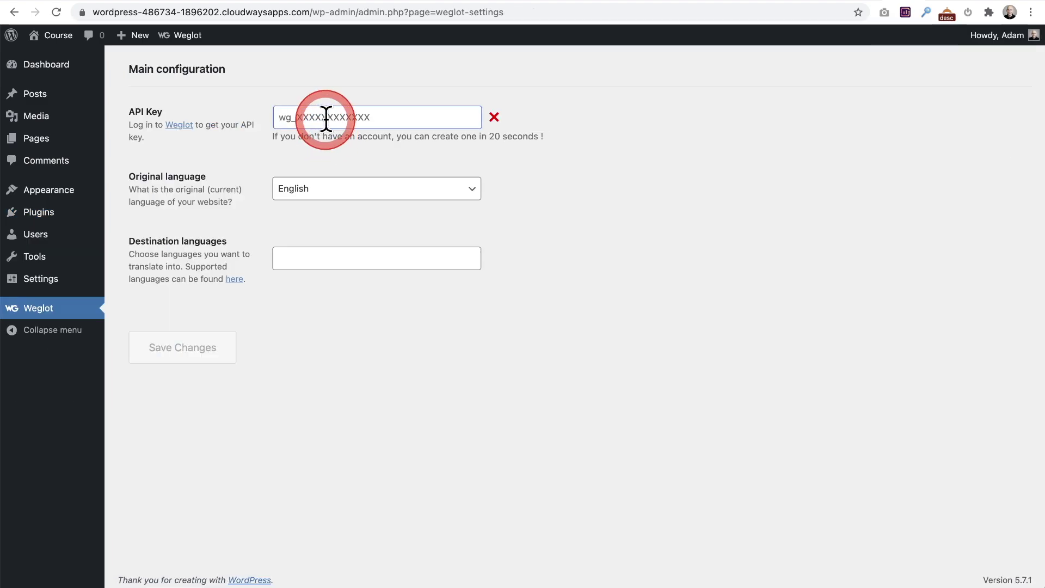
# Step: Paste the API key, add Español as destination language, and save the Weglot settings
pyautogui.press('super+v')
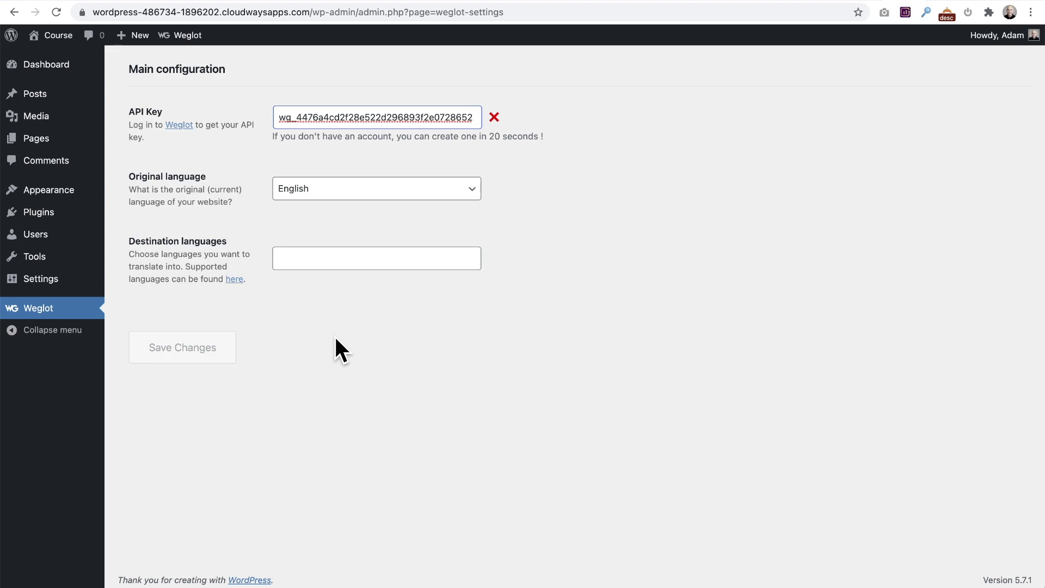
pyautogui.click(322, 262)
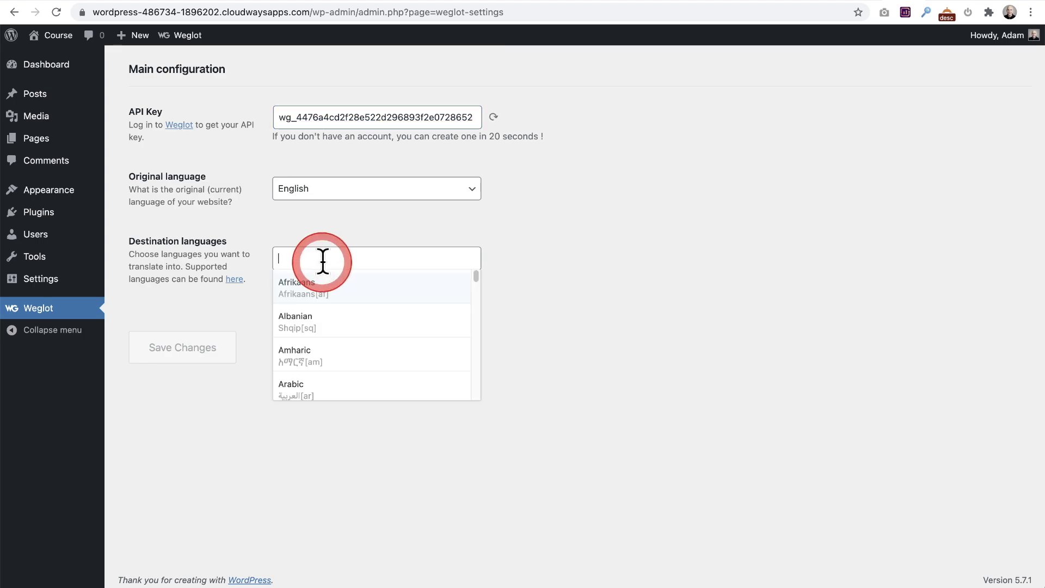
pyautogui.write('sa')
pyautogui.write('p')
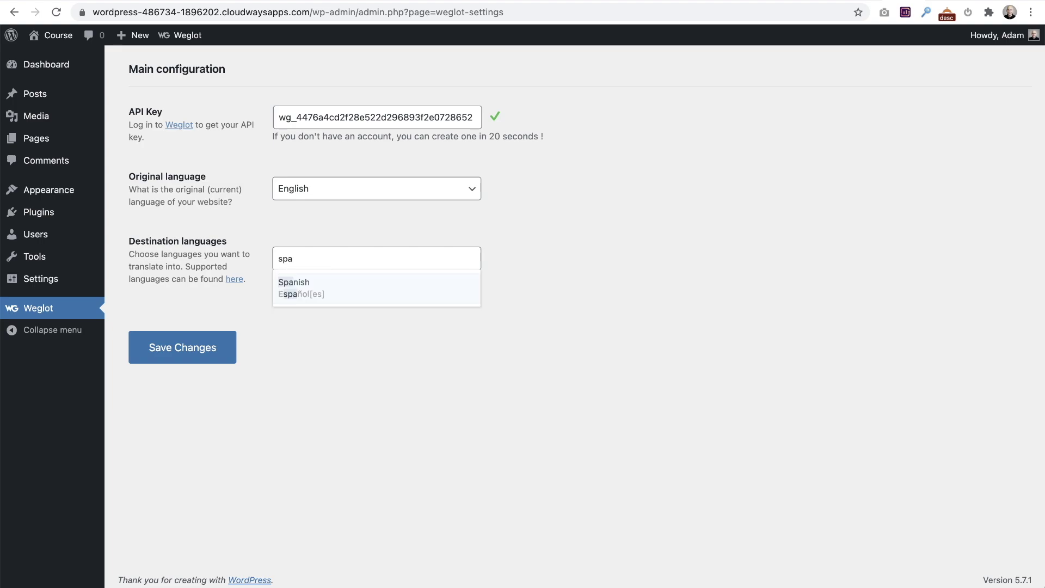
pyautogui.click(329, 294)
pyautogui.click(195, 409)
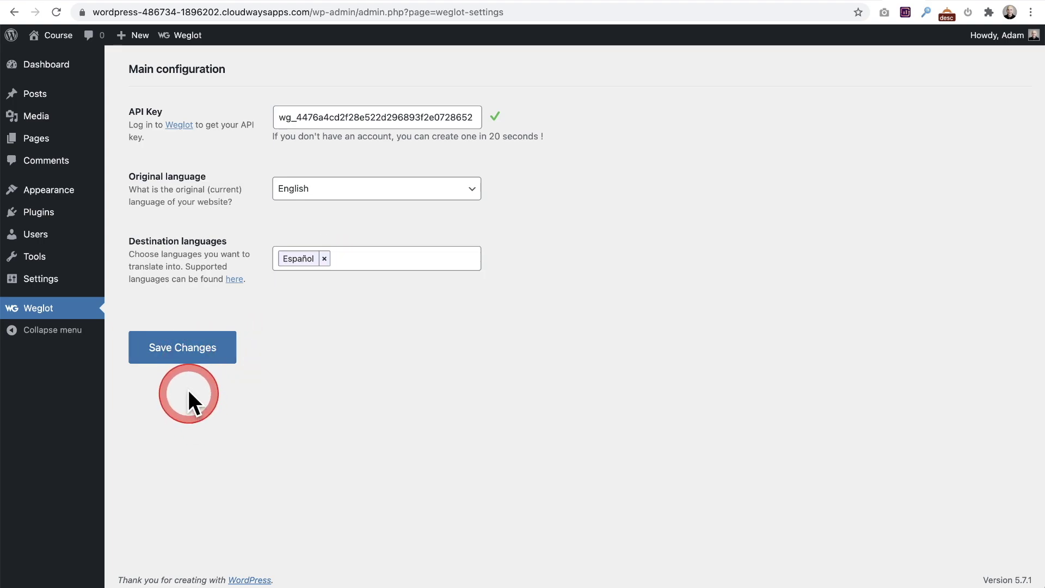
pyautogui.click(165, 354)
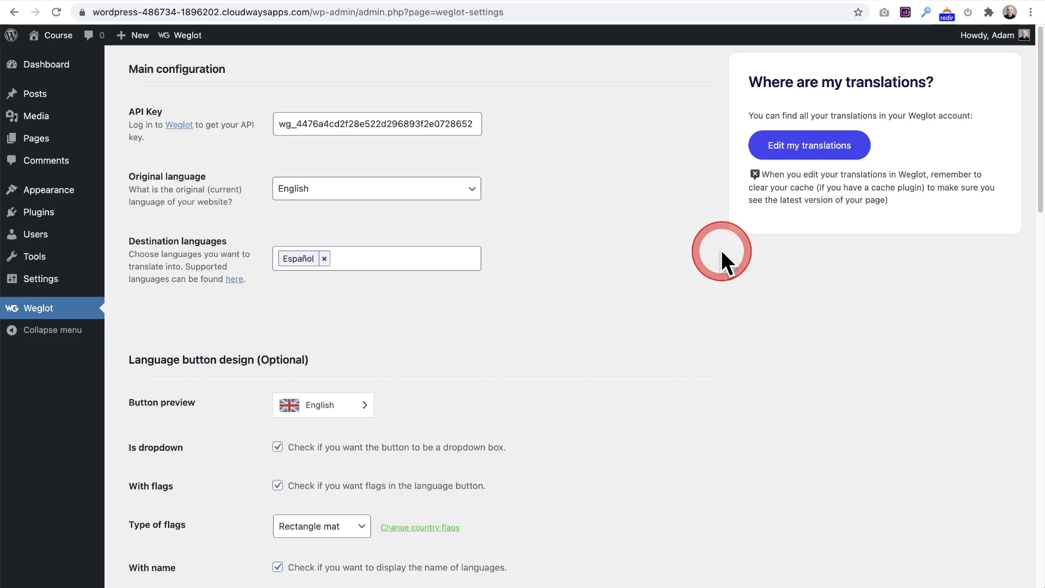
# Step: Close the 'Well done' message and scroll through the language button design options
pyautogui.click(730, 252)
pyautogui.scroll(-5, 595, 265)
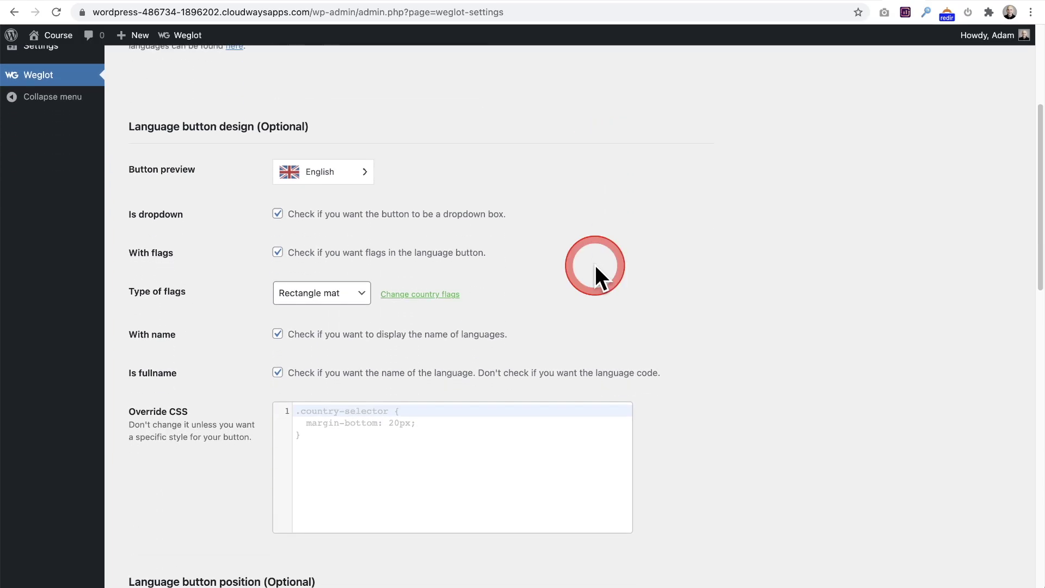
pyautogui.scroll(-1, 596, 264)
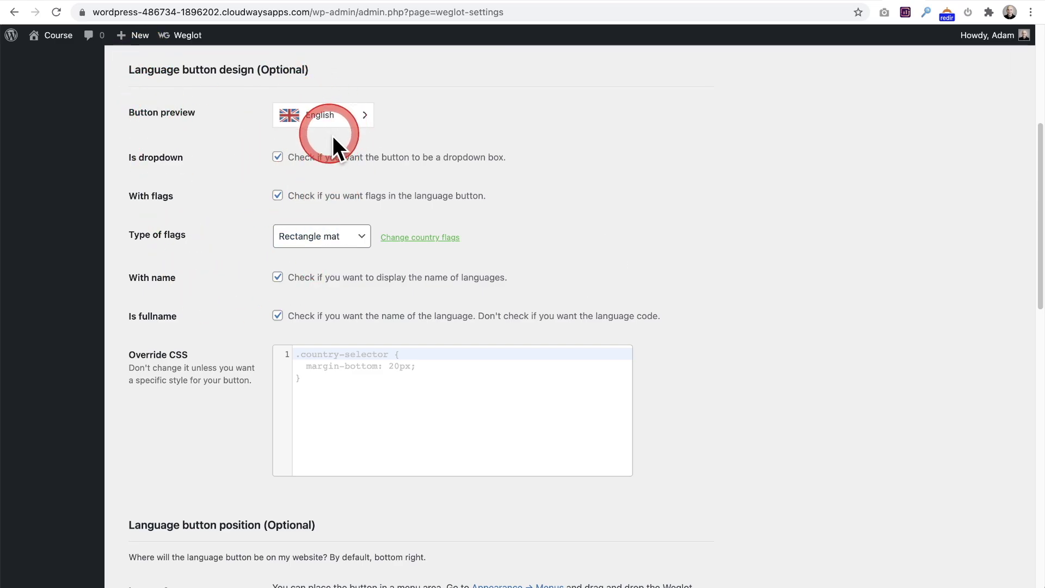
pyautogui.scroll(-6, 392, 159)
pyautogui.scroll(-9, 408, 159)
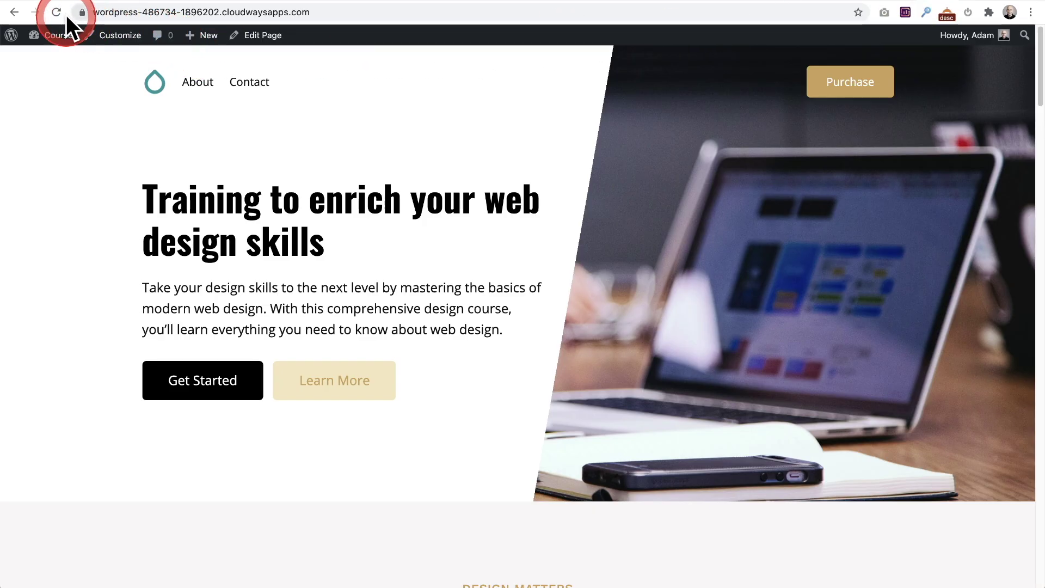
# Step: Reload the course front page and switch it to Español using the bottom-right language switcher
pyautogui.click(56, 12)
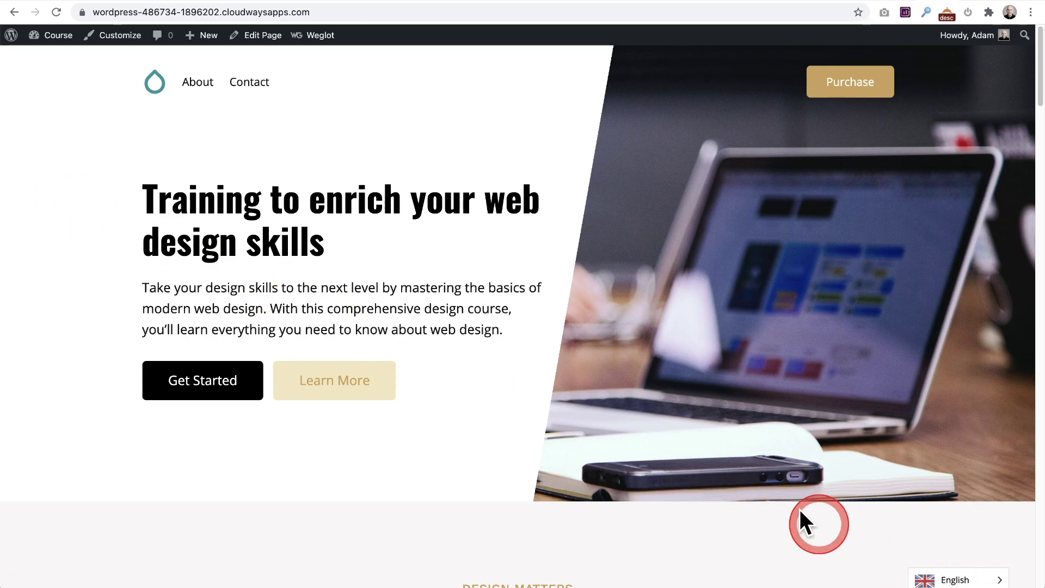
pyautogui.scroll(-10, 716, 451)
pyautogui.scroll(10, 715, 452)
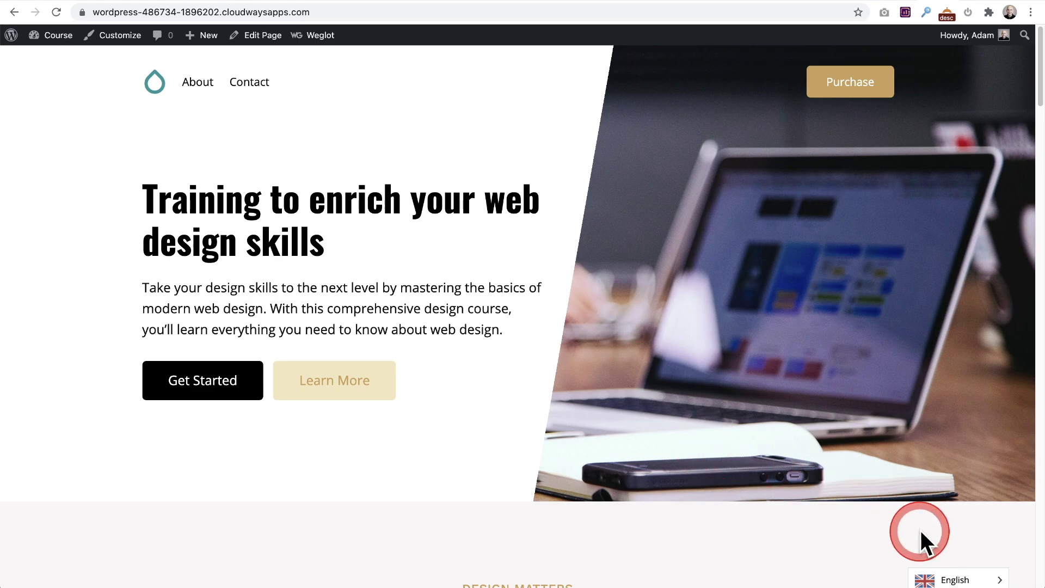
pyautogui.click(953, 580)
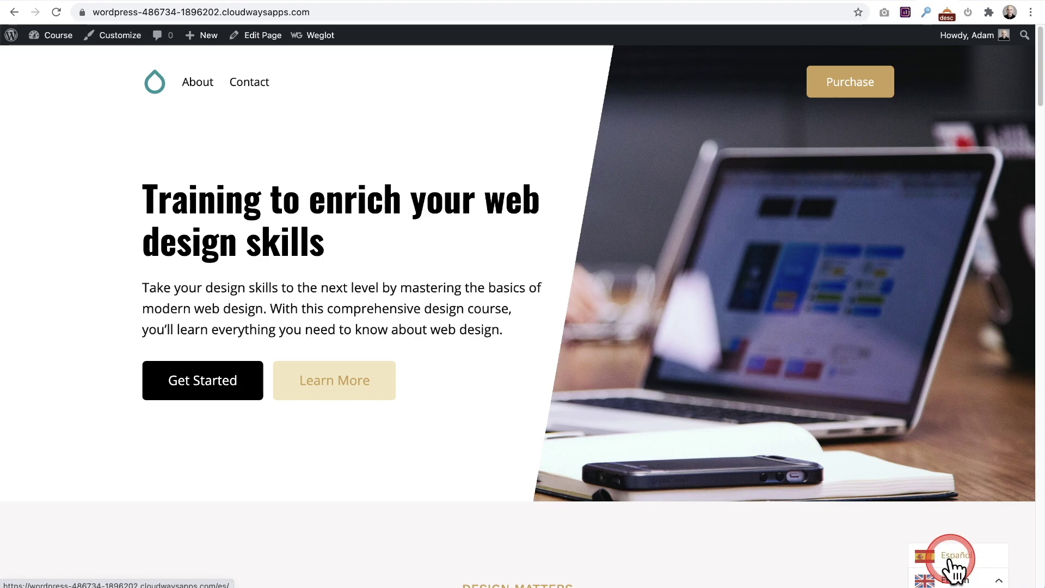
pyautogui.click(945, 555)
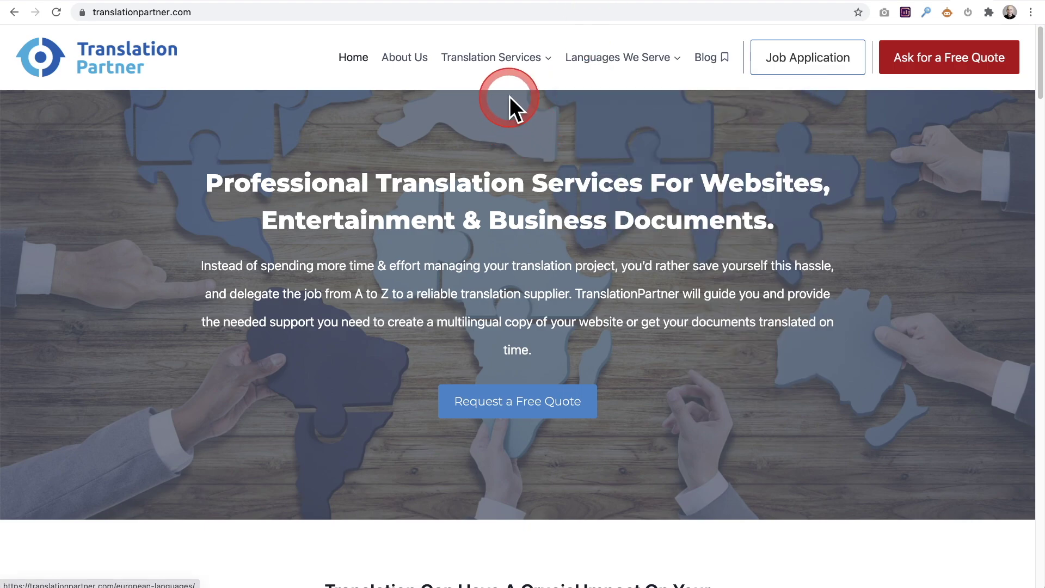
# Step: Open Translation Partner's European Languages page and scroll to its Spanish Language Translation section
pyautogui.moveTo(586, 58)
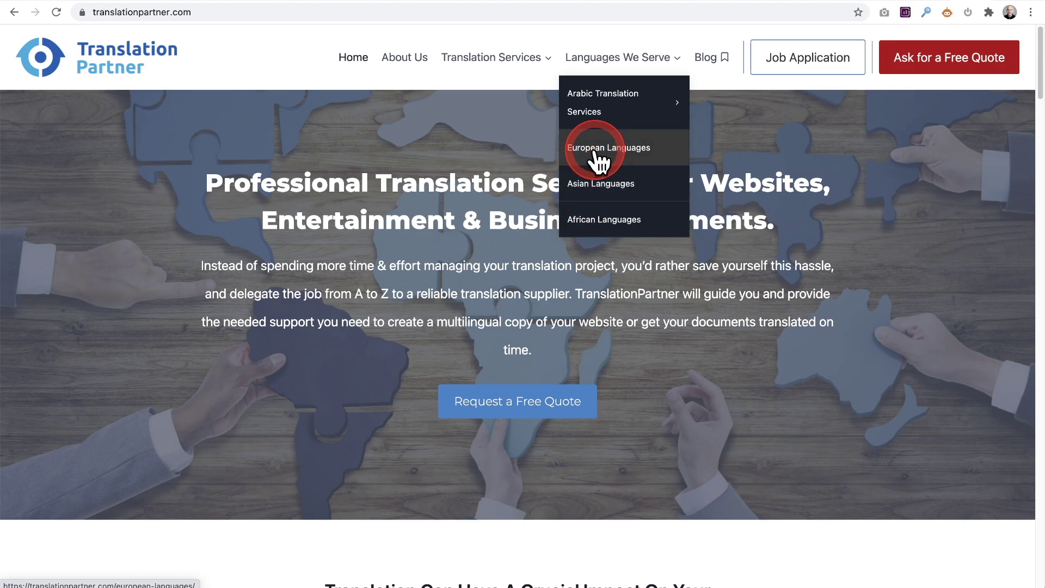
pyautogui.click(598, 159)
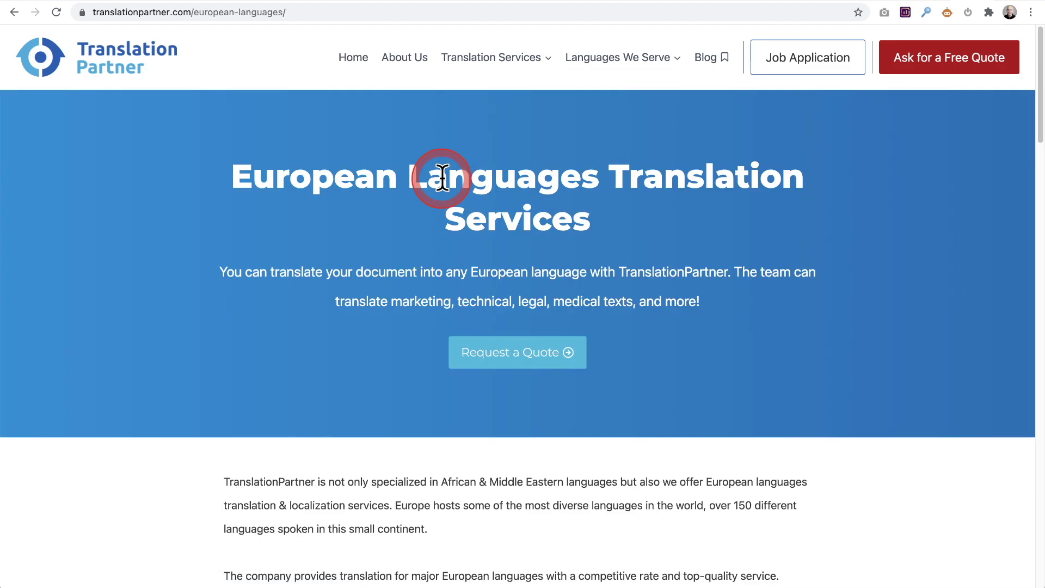
pyautogui.scroll(-8, 442, 176)
pyautogui.scroll(-10, 443, 178)
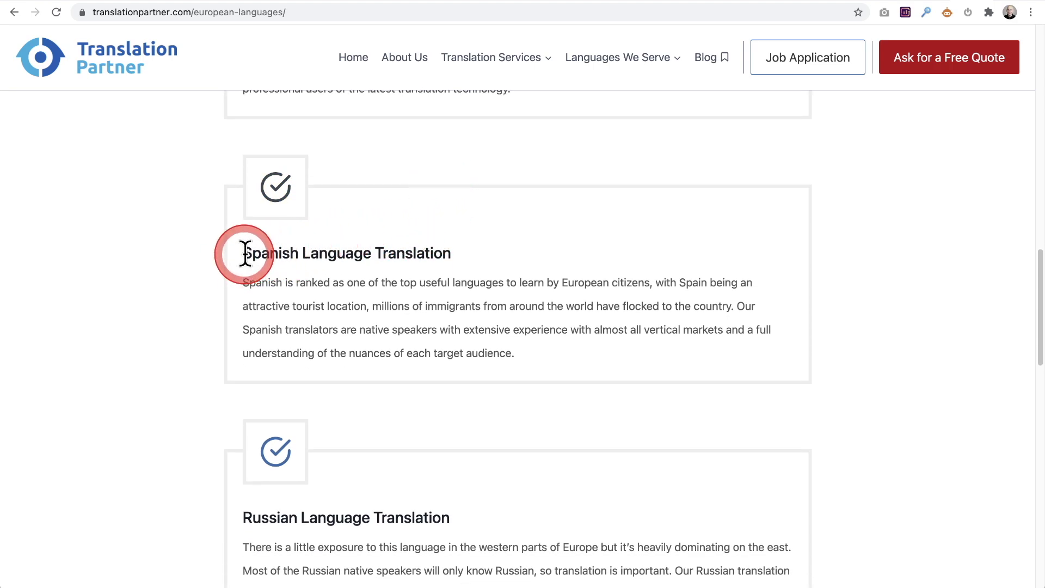
pyautogui.moveTo(243, 251); pyautogui.dragTo(448, 250)
pyautogui.moveTo(495, 72)
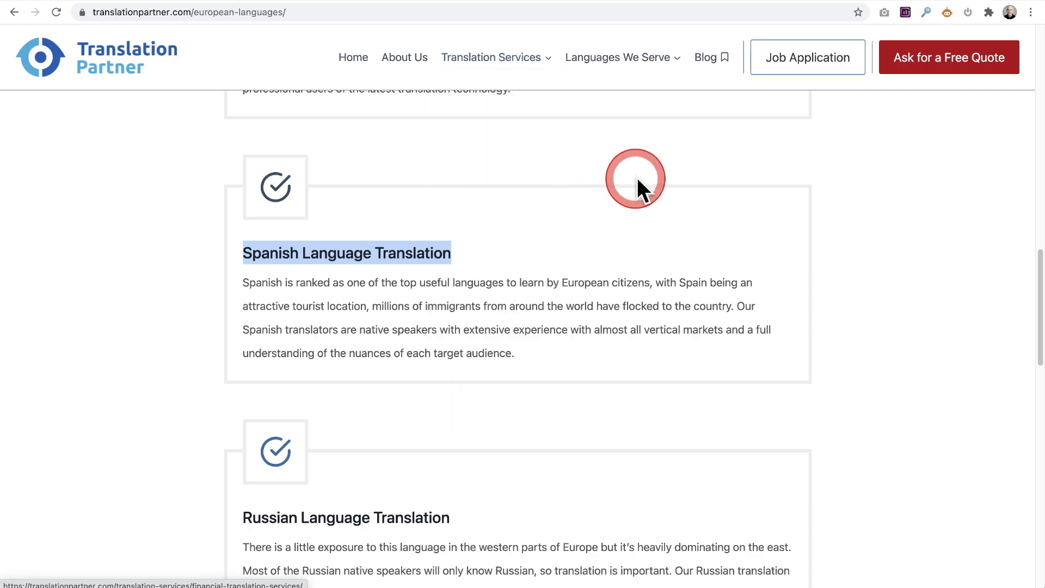
pyautogui.click(661, 173)
pyautogui.scroll(15, 697, 251)
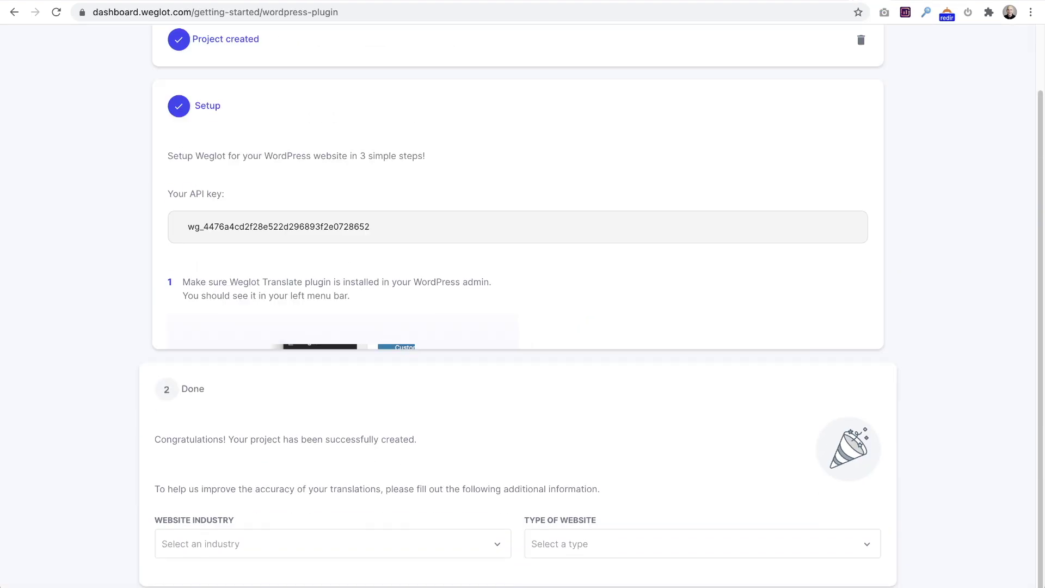
# Step: Choose Education as website industry and E-Commerce store as website type, then continue to translations
pyautogui.click(562, 155)
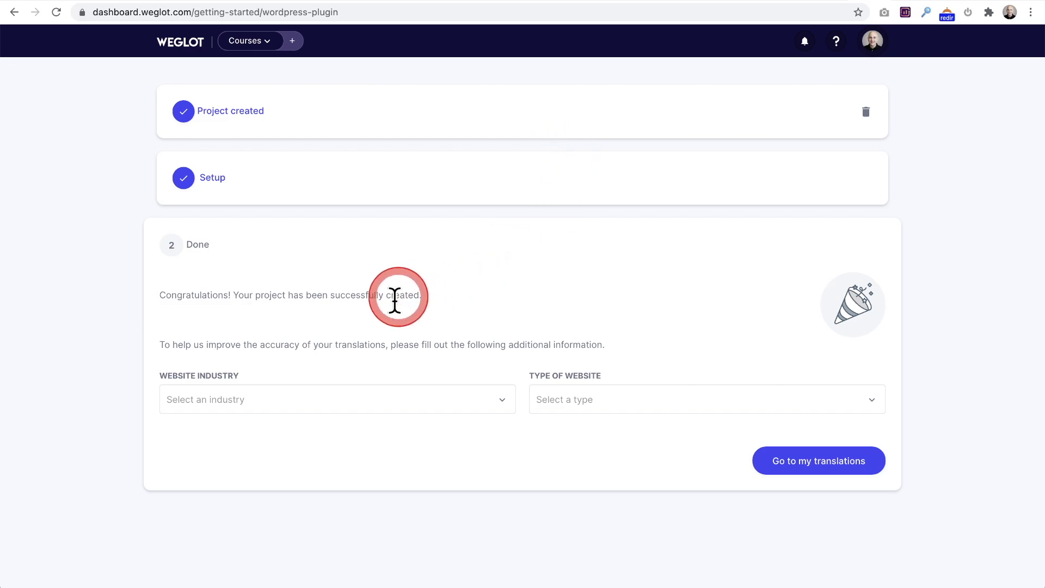
pyautogui.click(273, 397)
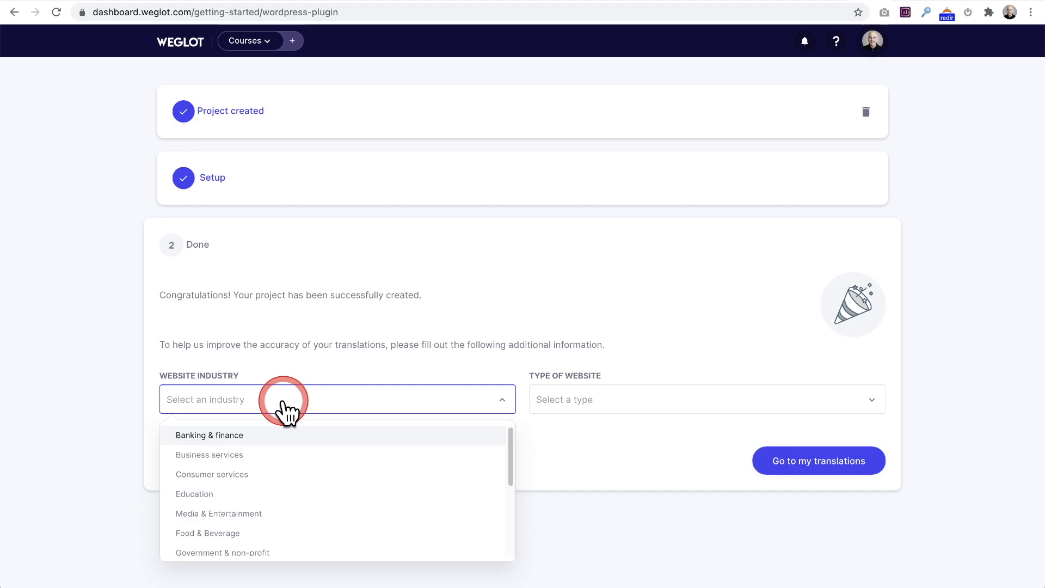
pyautogui.click(293, 493)
pyautogui.click(644, 402)
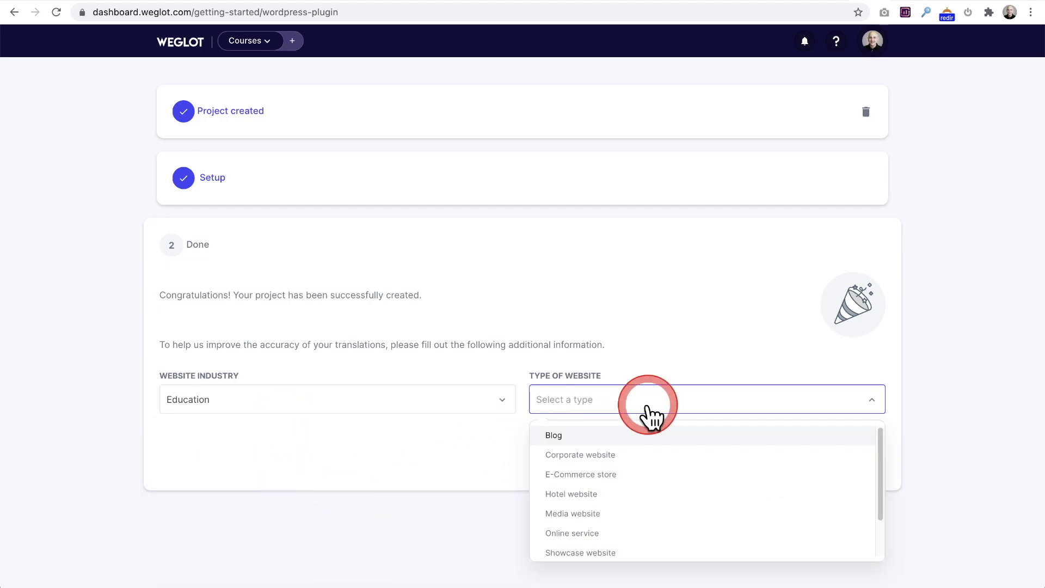
pyautogui.click(651, 474)
pyautogui.click(784, 461)
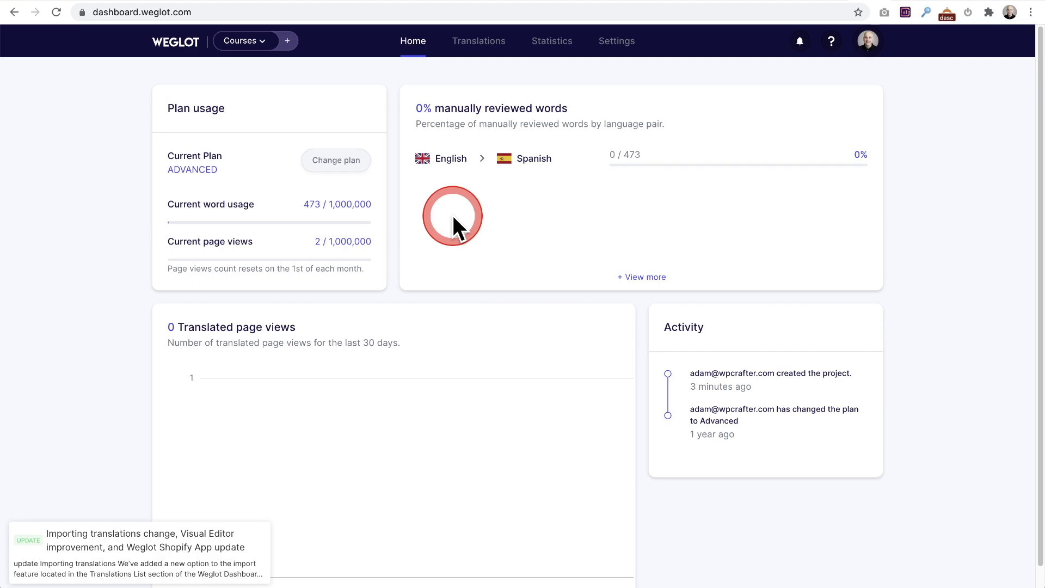
# Step: Check the Home plan's 473-word usage count, then go to the Translations overview
pyautogui.moveTo(452, 213); pyautogui.dragTo(301, 215)
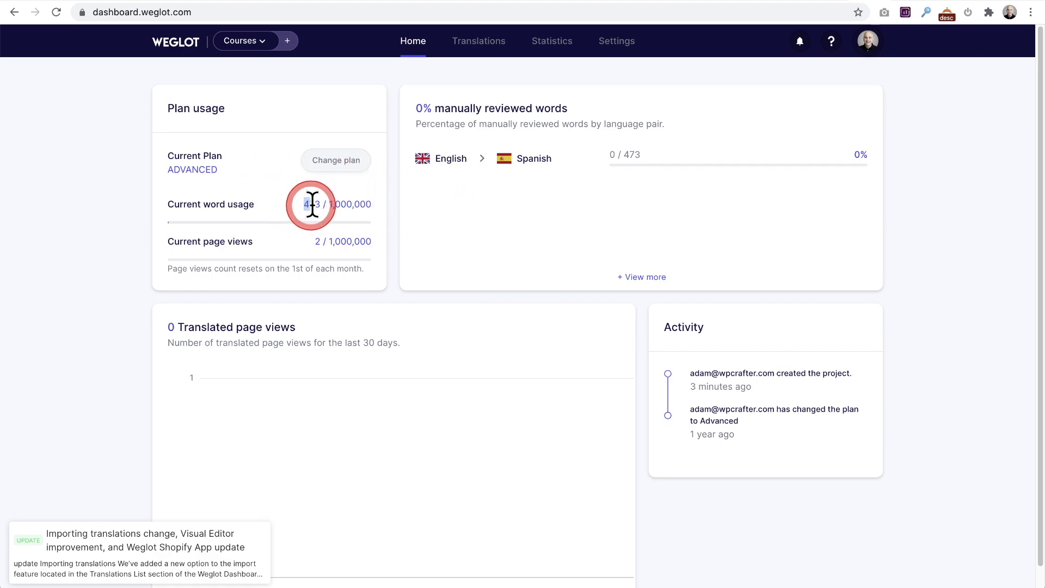
pyautogui.doubleClick(303, 205)
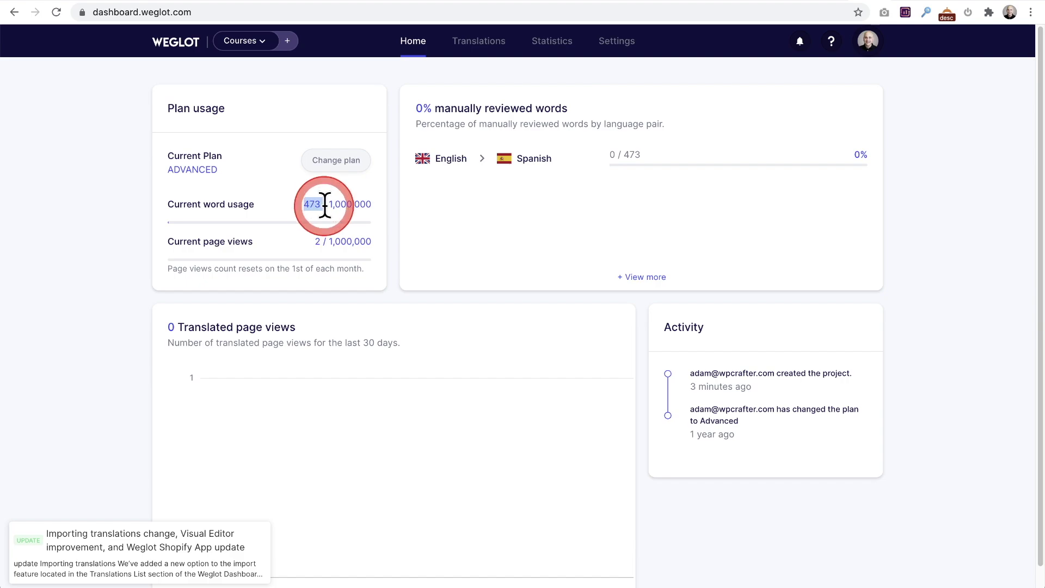
pyautogui.click(554, 236)
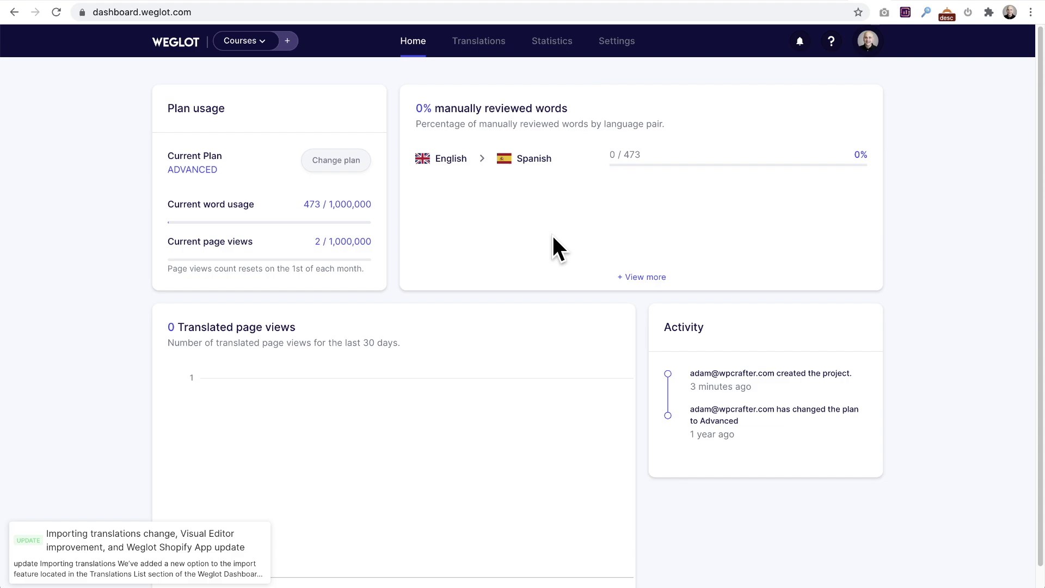
pyautogui.click(476, 49)
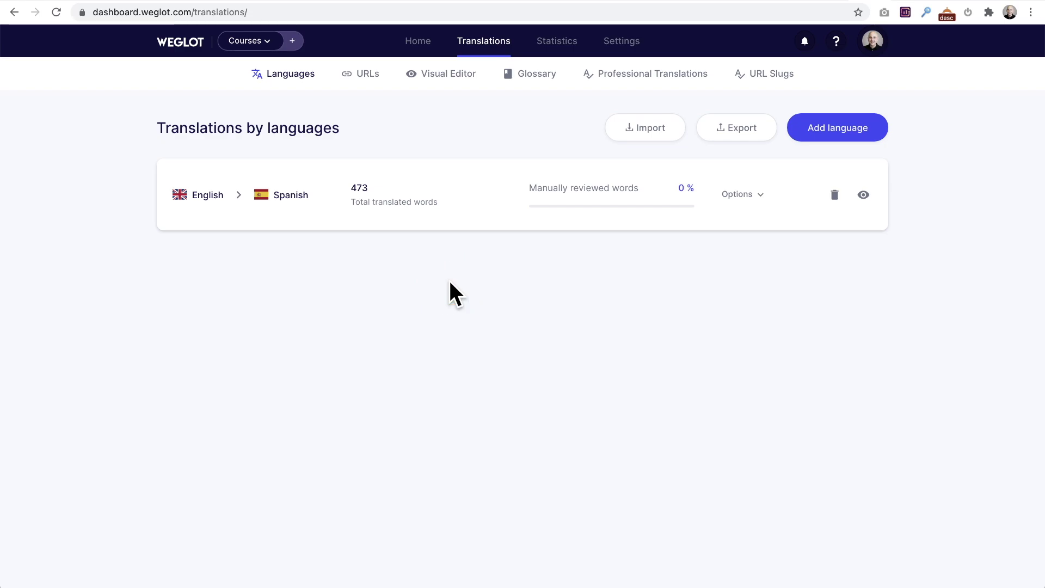
# Step: Mark the Spanish translation of 'Design Matters', 'El diseño es importante', as reviewed
pyautogui.click(472, 189)
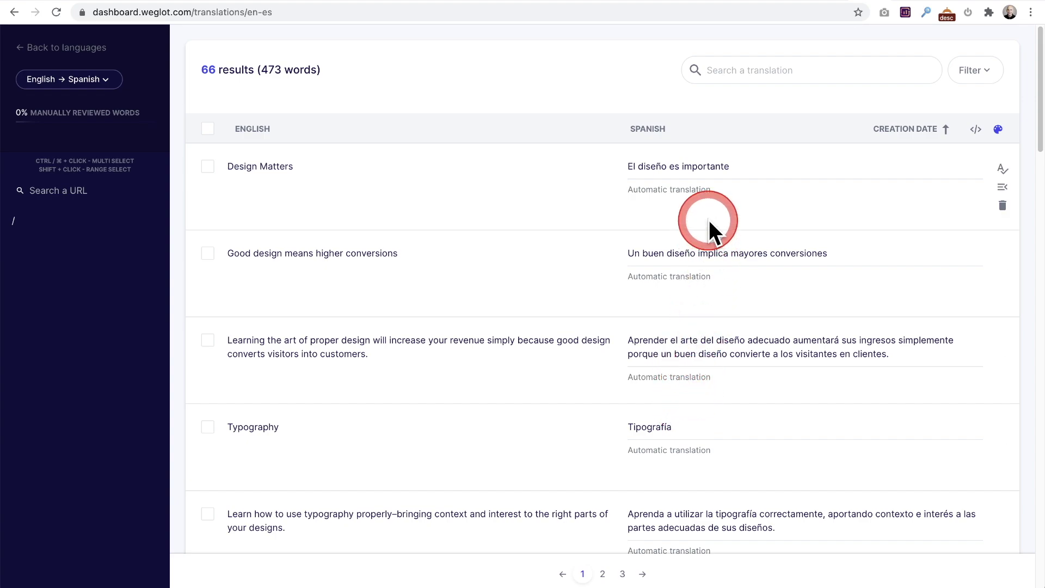
pyautogui.click(469, 176)
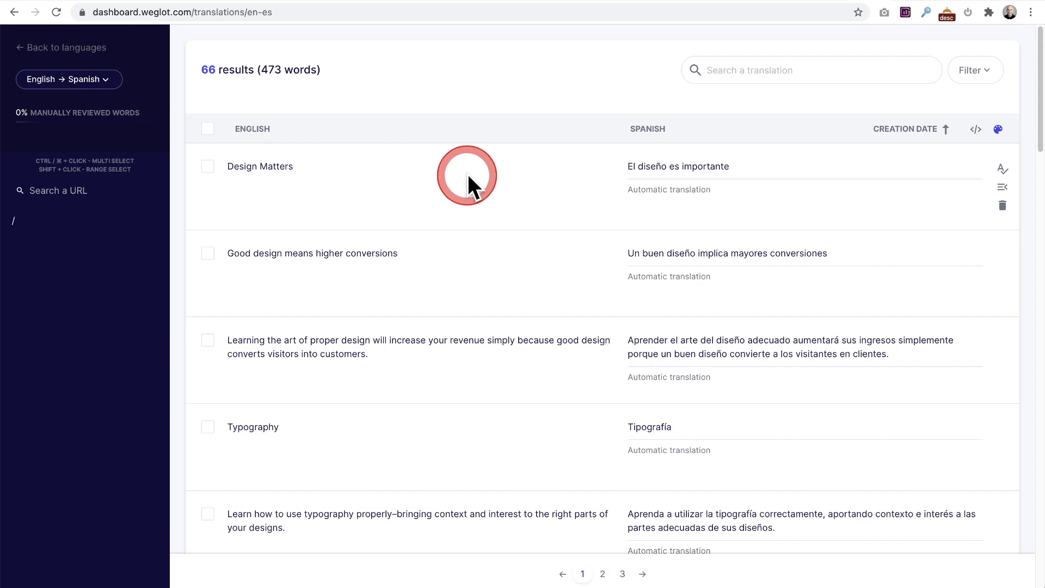
pyautogui.click(262, 167)
pyautogui.click(642, 164)
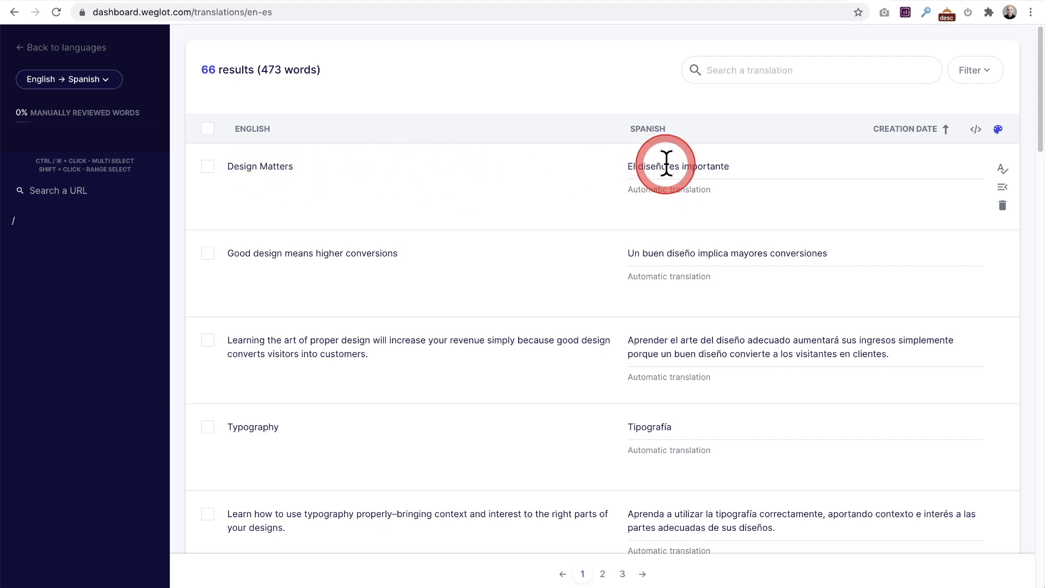
pyautogui.click(1002, 171)
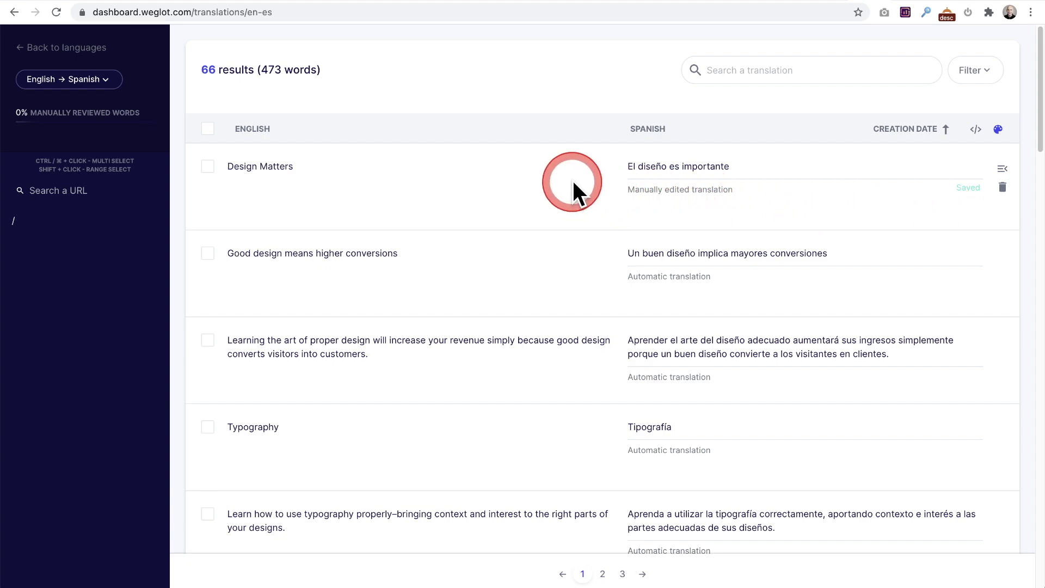
# Step: Scroll the English–Spanish translation list, then return to the languages overview
pyautogui.scroll(-2, 573, 185)
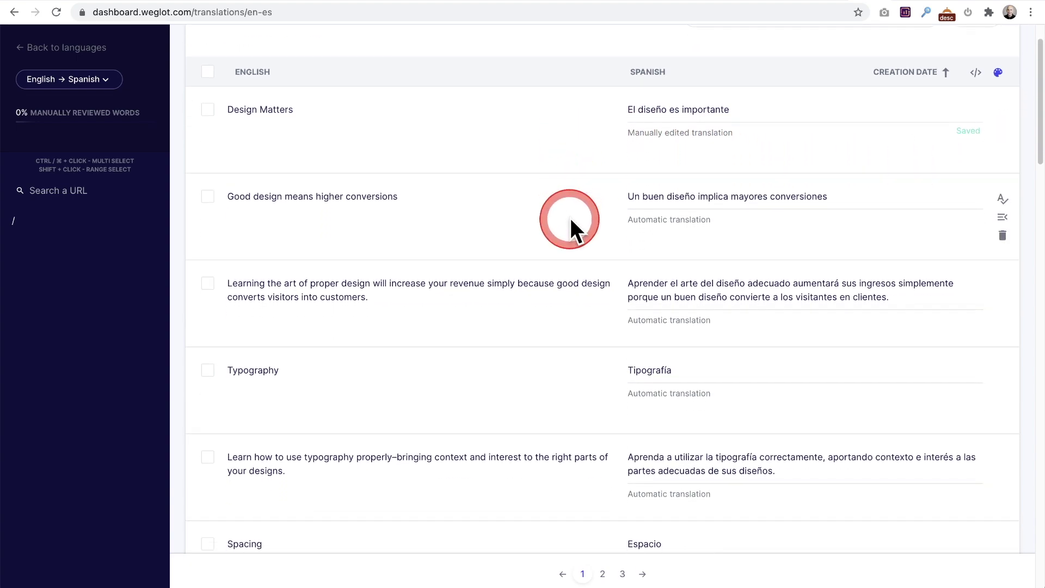
pyautogui.scroll(-15, 570, 219)
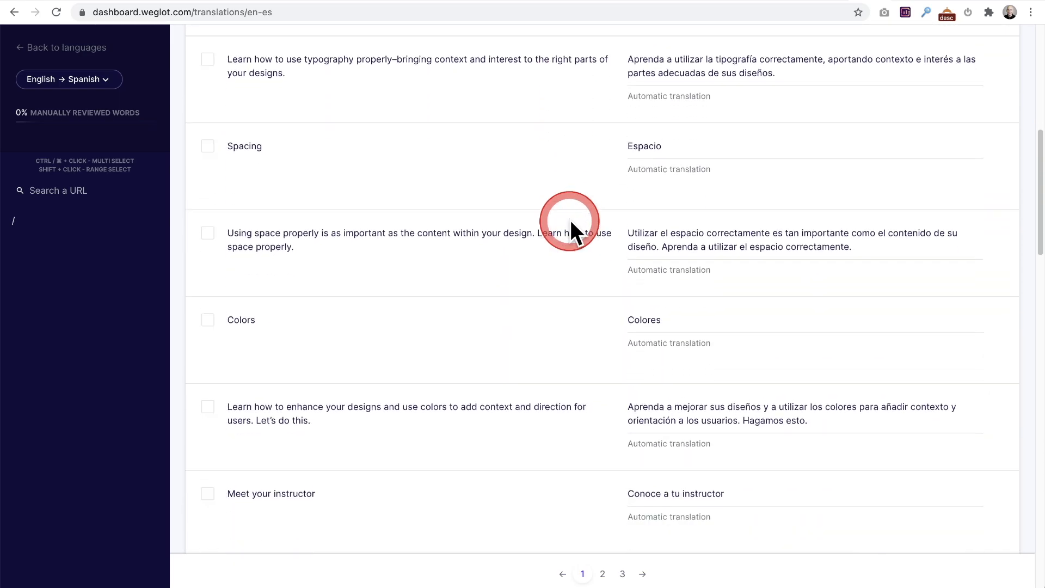
pyautogui.scroll(15, 571, 224)
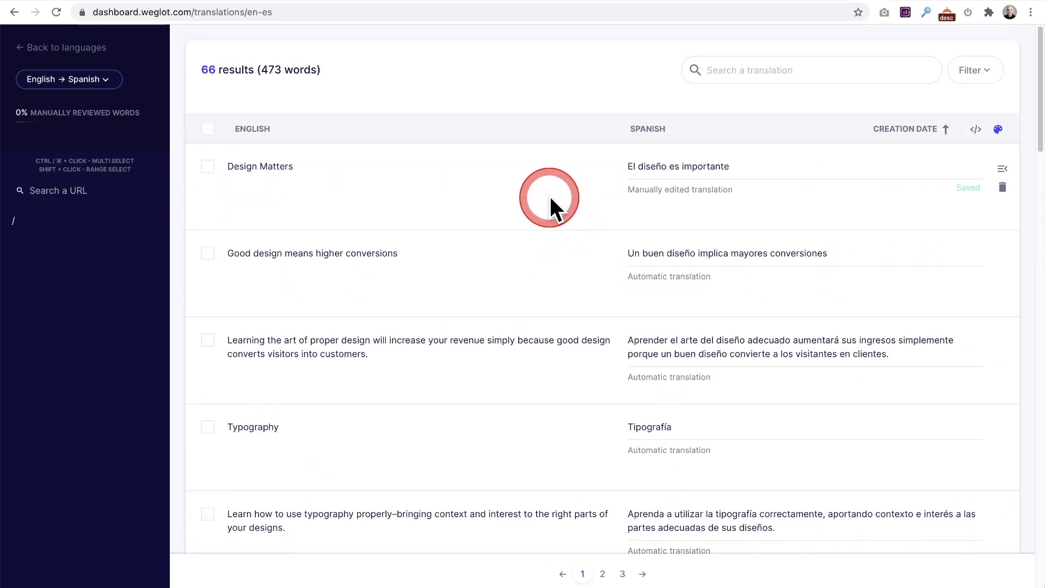
pyautogui.click(551, 201)
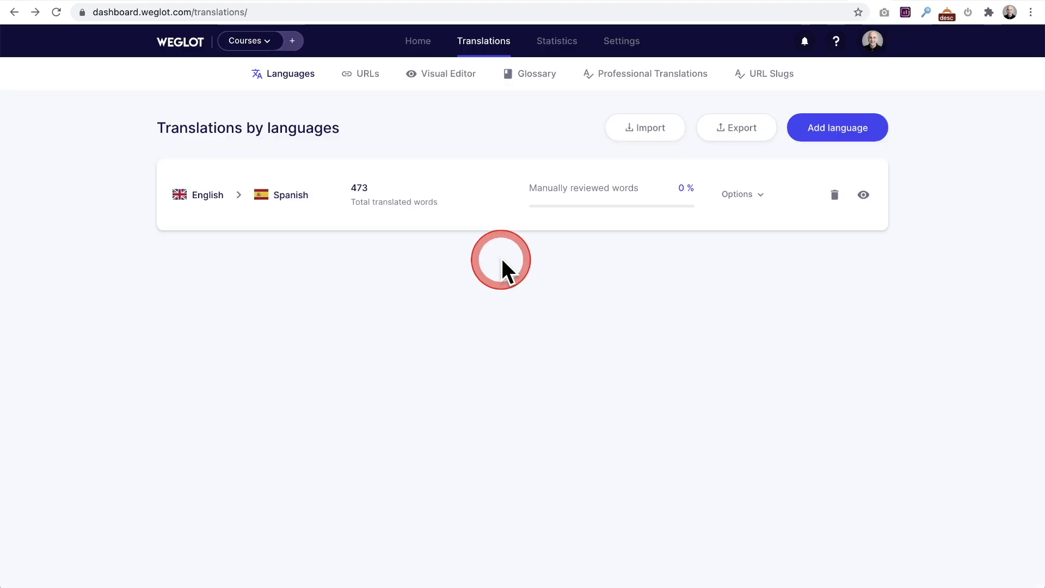
# Step: Preview the homepage in Español and inspect the heading 'Formación para enriquecer su habilidades de diseño web'
pyautogui.click(442, 79)
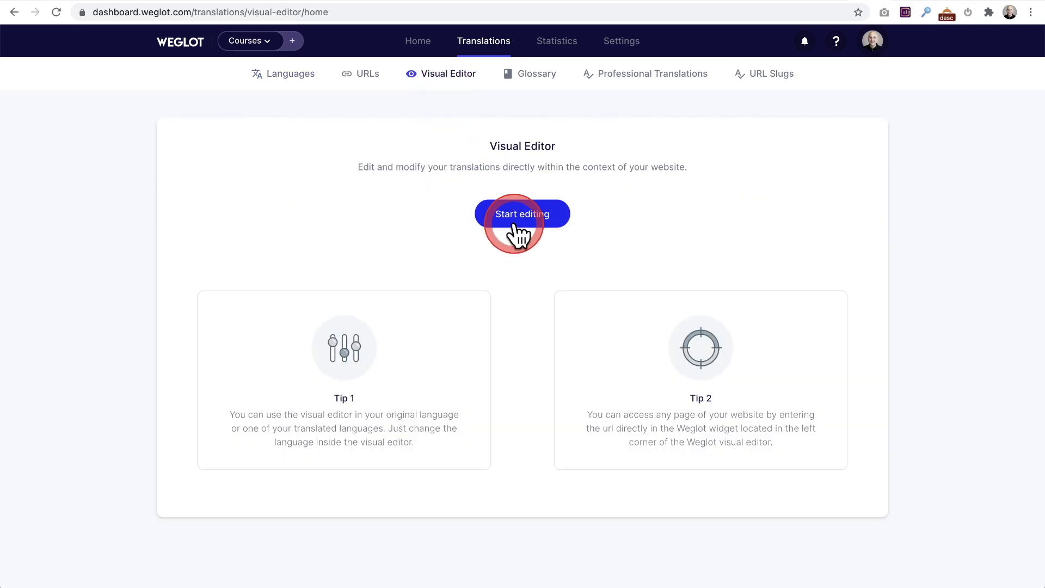
pyautogui.click(514, 218)
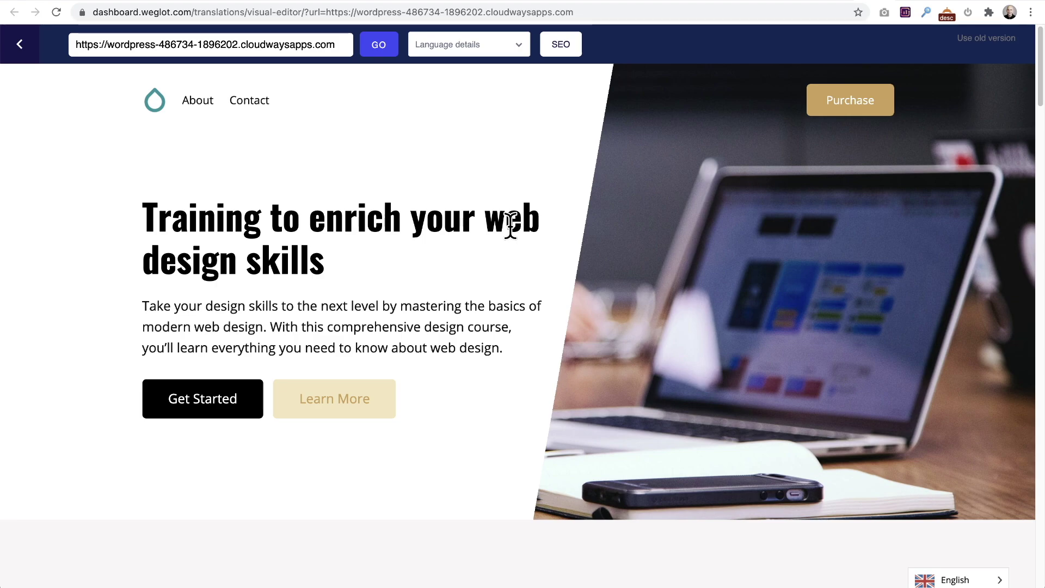
pyautogui.click(957, 582)
pyautogui.click(958, 557)
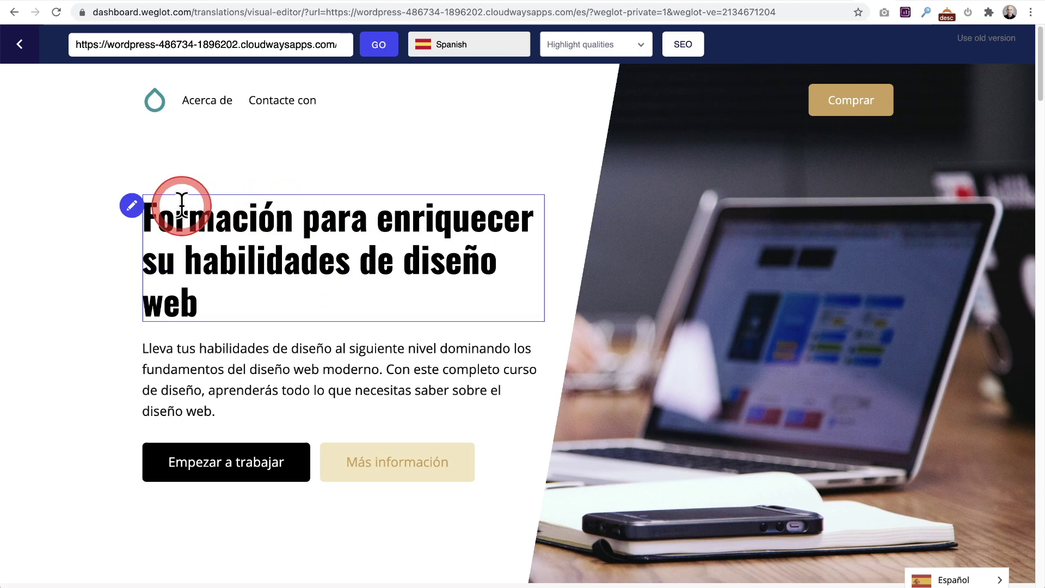
pyautogui.click(132, 206)
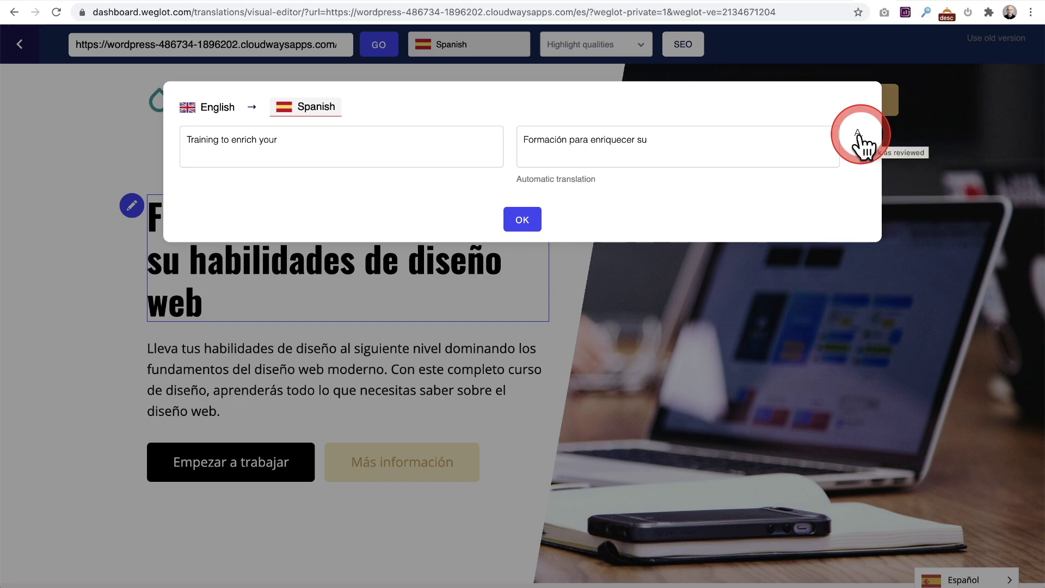
pyautogui.click(665, 326)
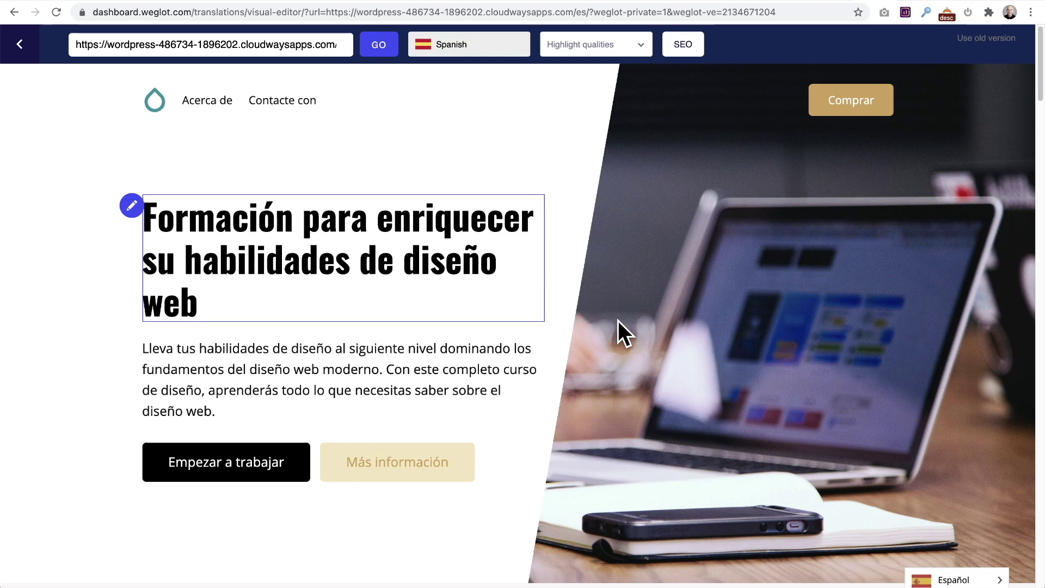
# Step: Compare the English and Spanish SEO page titles, 'Curso - Un sitio más de WordPress'
pyautogui.click(684, 44)
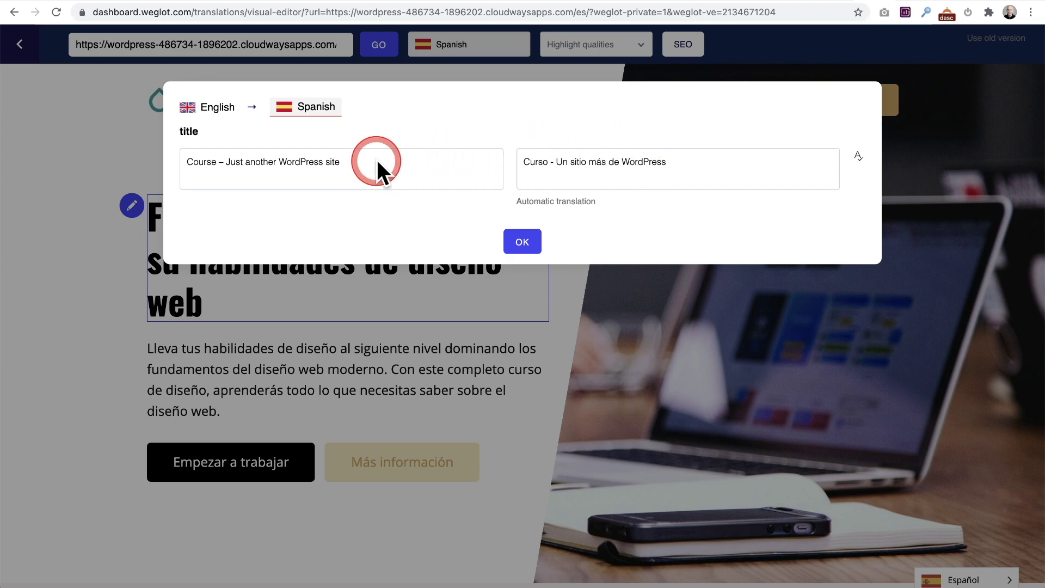
pyautogui.moveTo(377, 159); pyautogui.dragTo(369, 142)
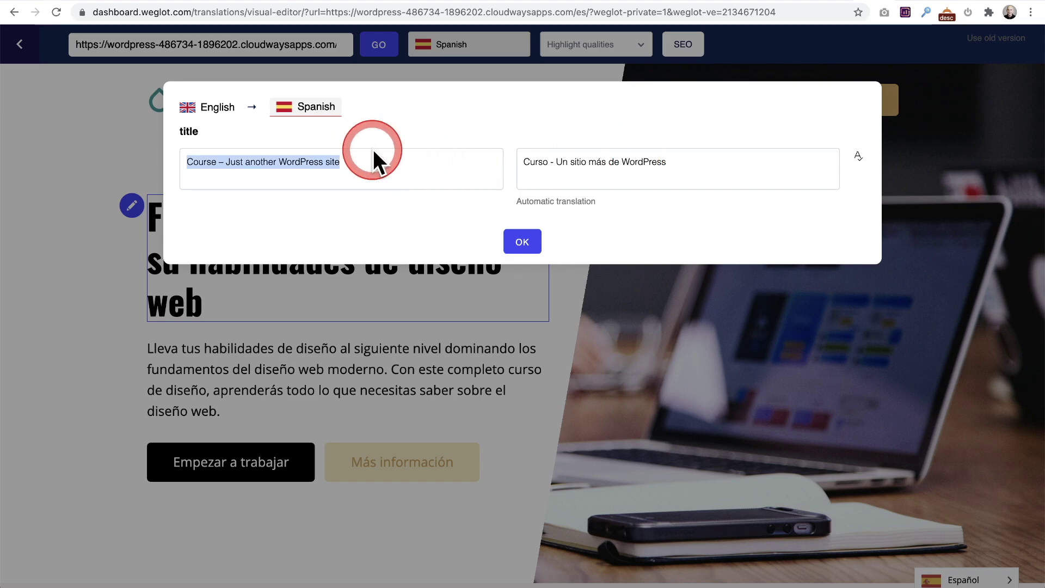
pyautogui.moveTo(670, 158); pyautogui.dragTo(618, 114)
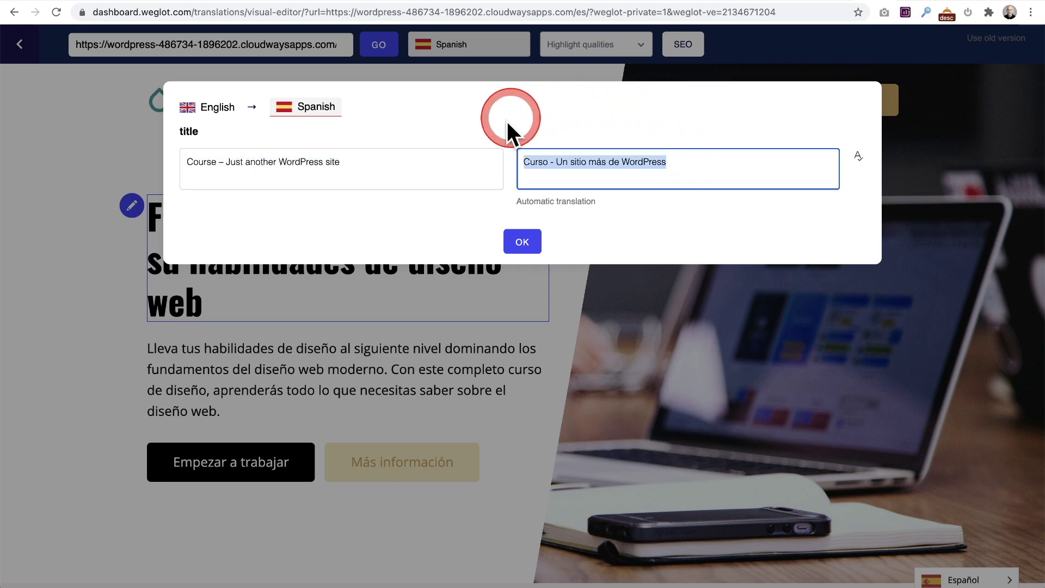
pyautogui.click(514, 242)
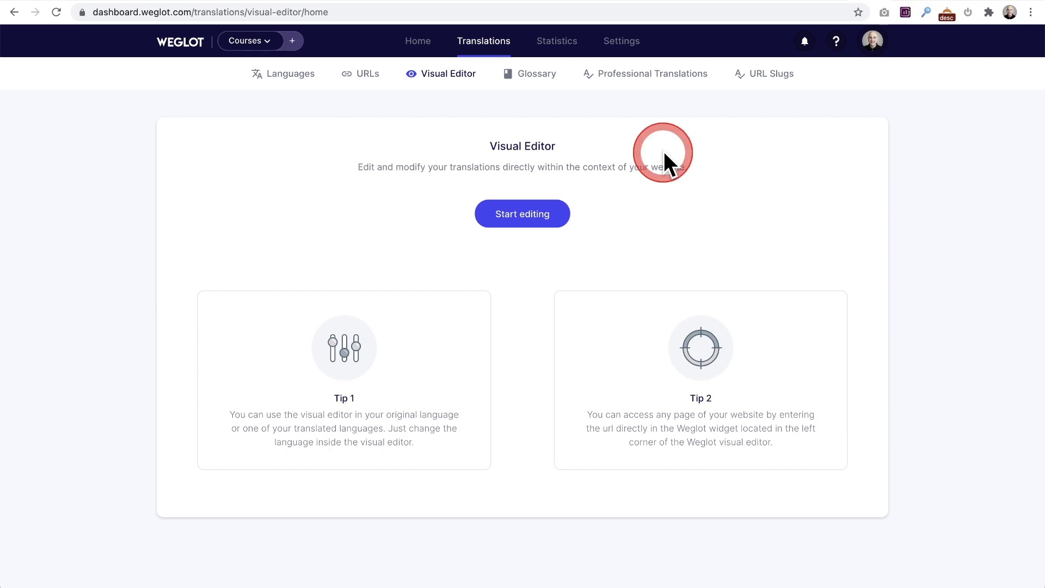
# Step: Start a new Spanish URL slug translation with 'contact' as the original slug
pyautogui.click(760, 77)
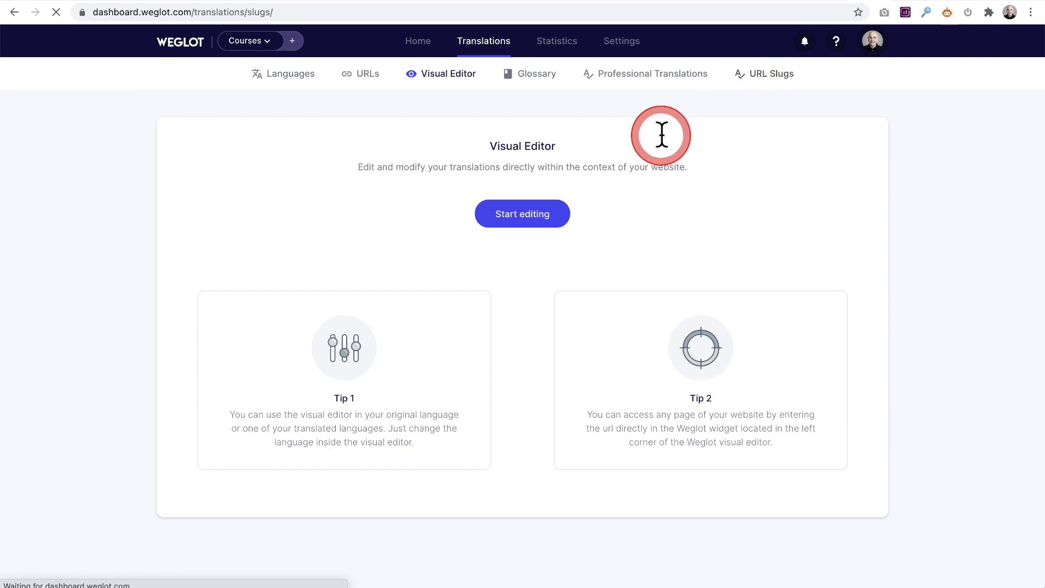
pyautogui.click(856, 131)
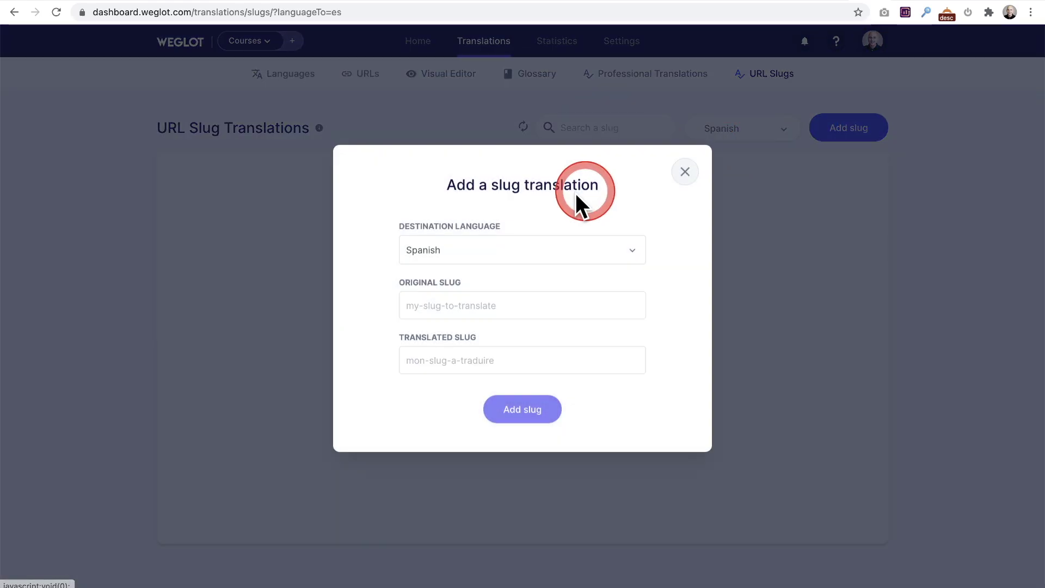
pyautogui.click(548, 196)
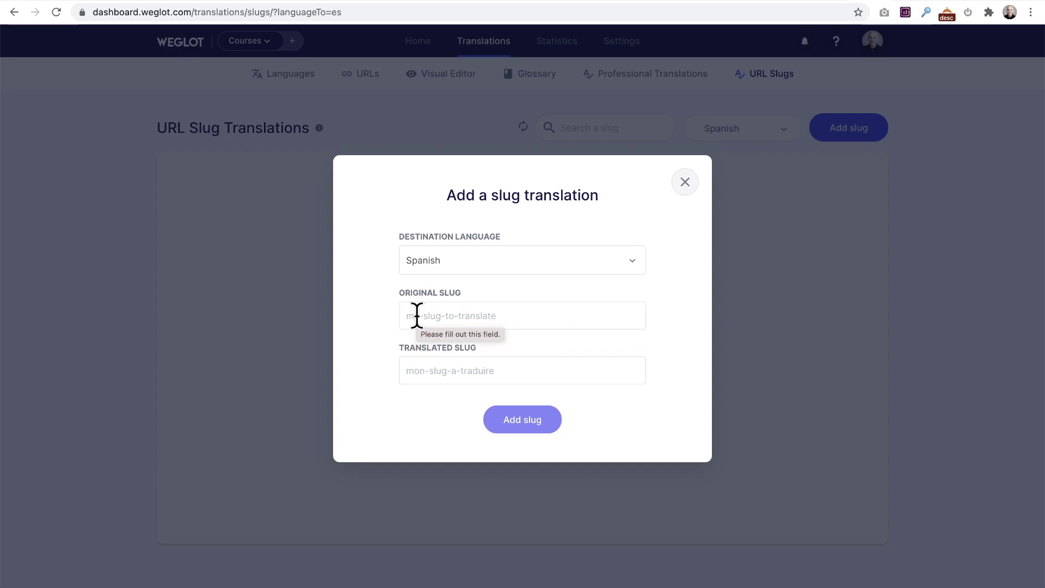
pyautogui.click(436, 315)
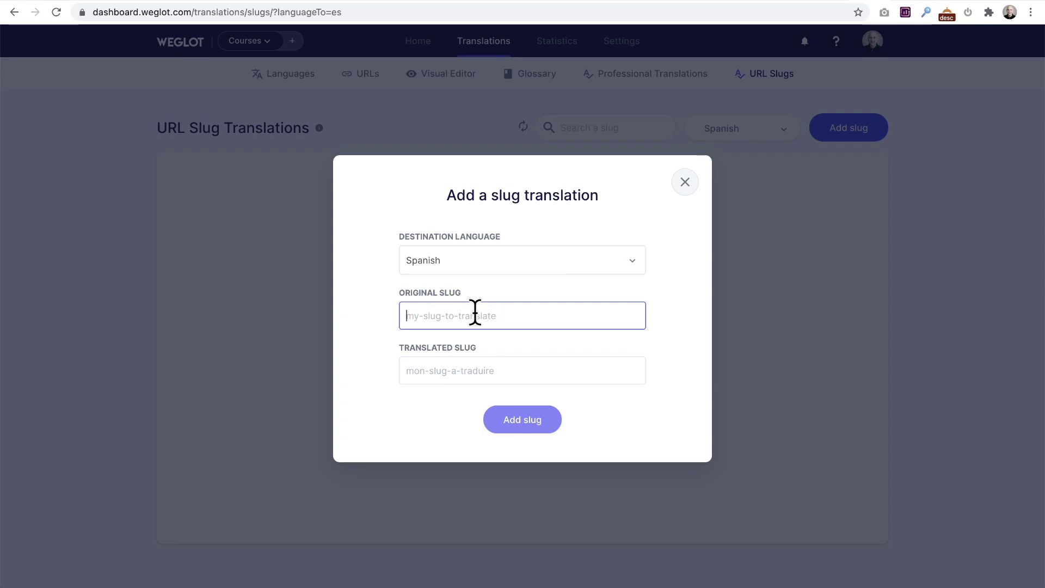
pyautogui.write('contact')
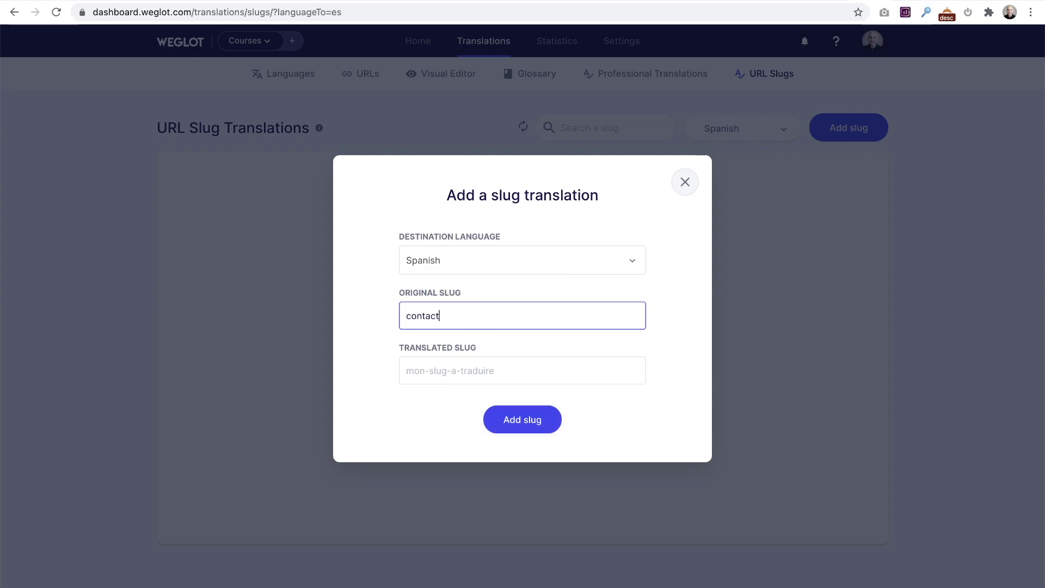
pyautogui.click(460, 368)
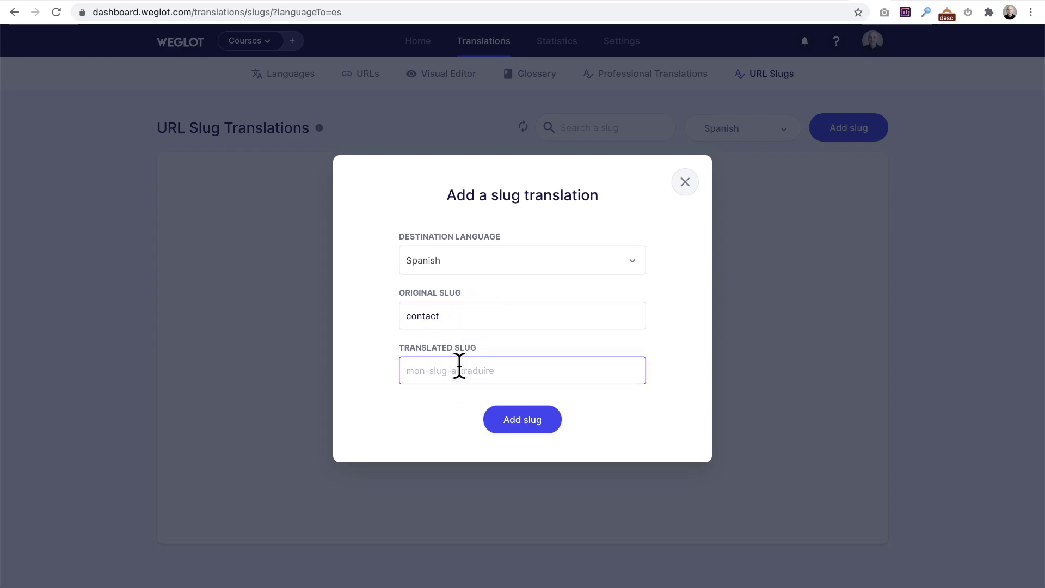
# Step: Discard the slug form, then switch Auto switch on and back off in General settings
pyautogui.click(684, 181)
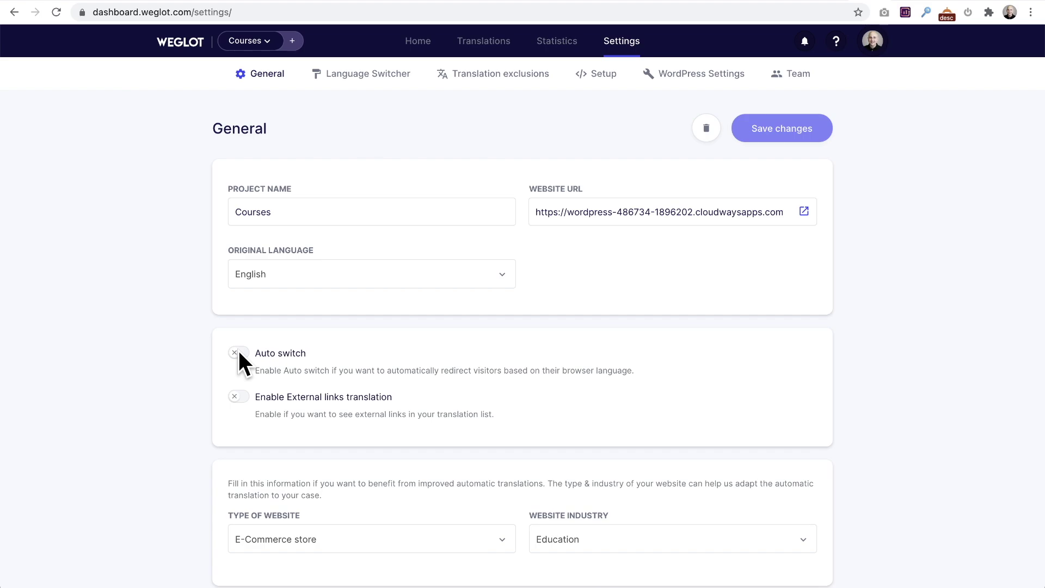
pyautogui.click(240, 353)
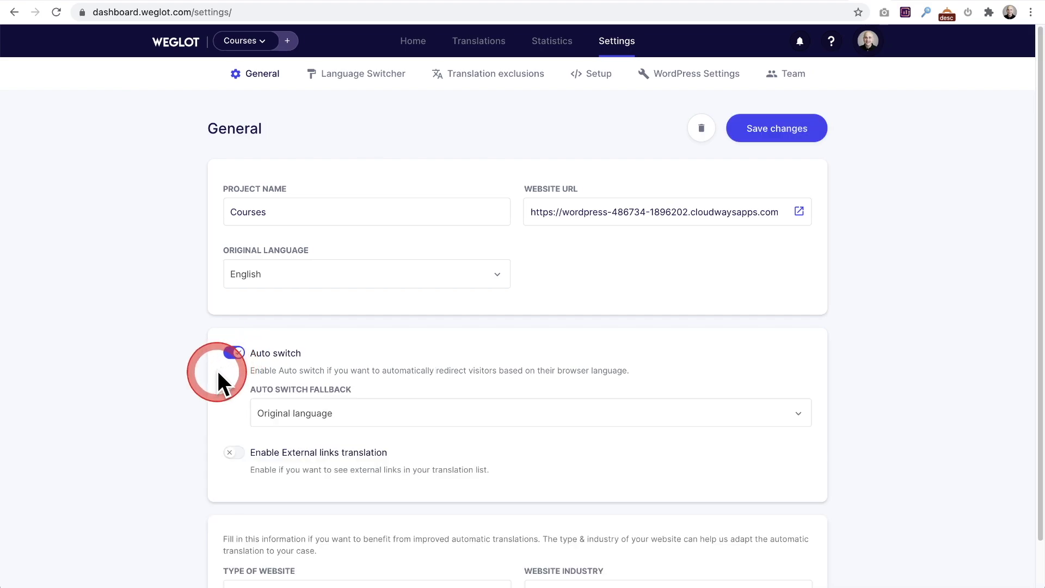
pyautogui.click(228, 352)
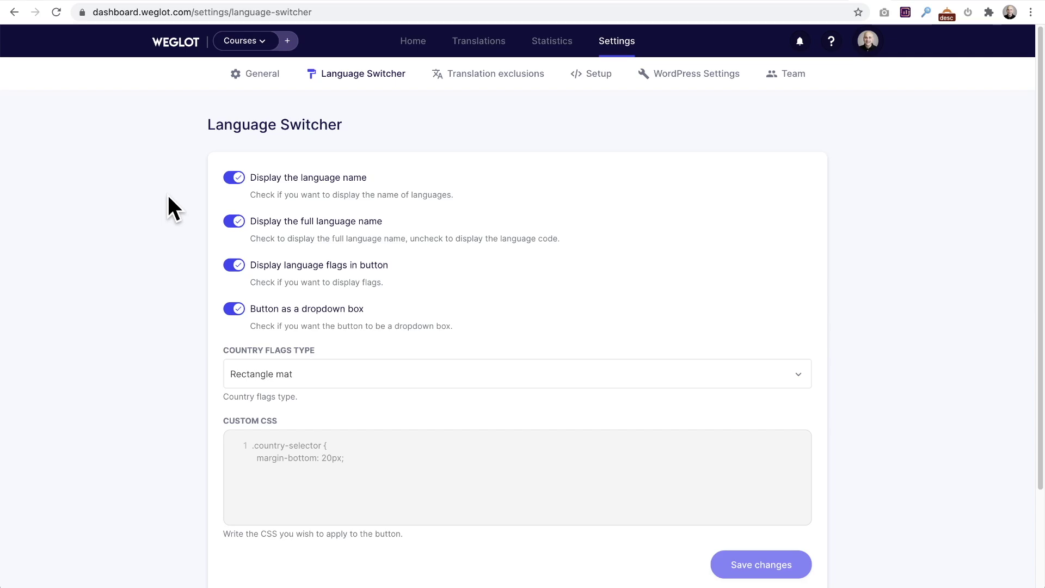
# Step: Look over the Language Switcher settings, then move to Translation exclusions
pyautogui.scroll(-2, 169, 197)
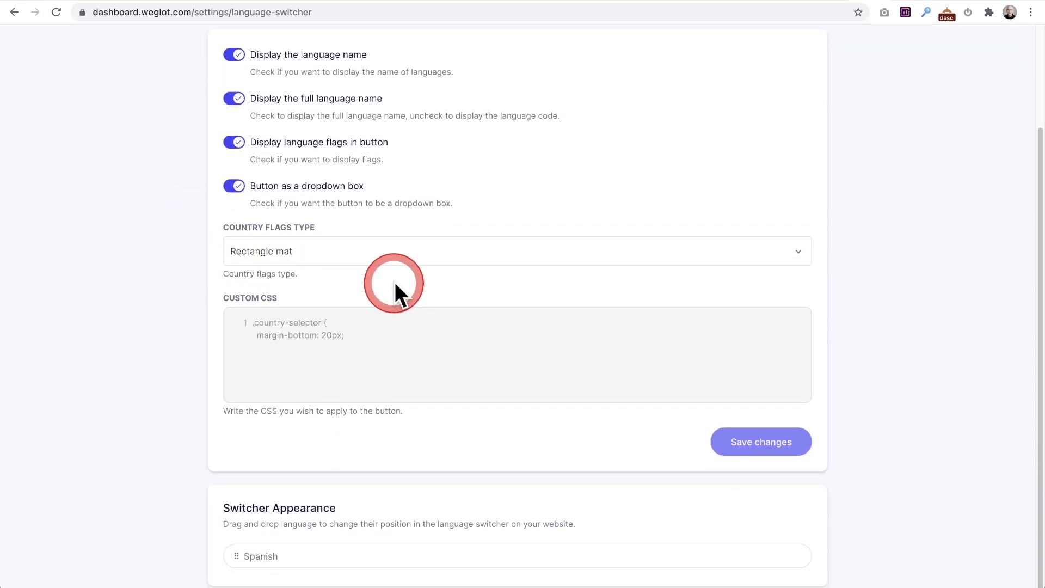
pyautogui.scroll(2, 544, 267)
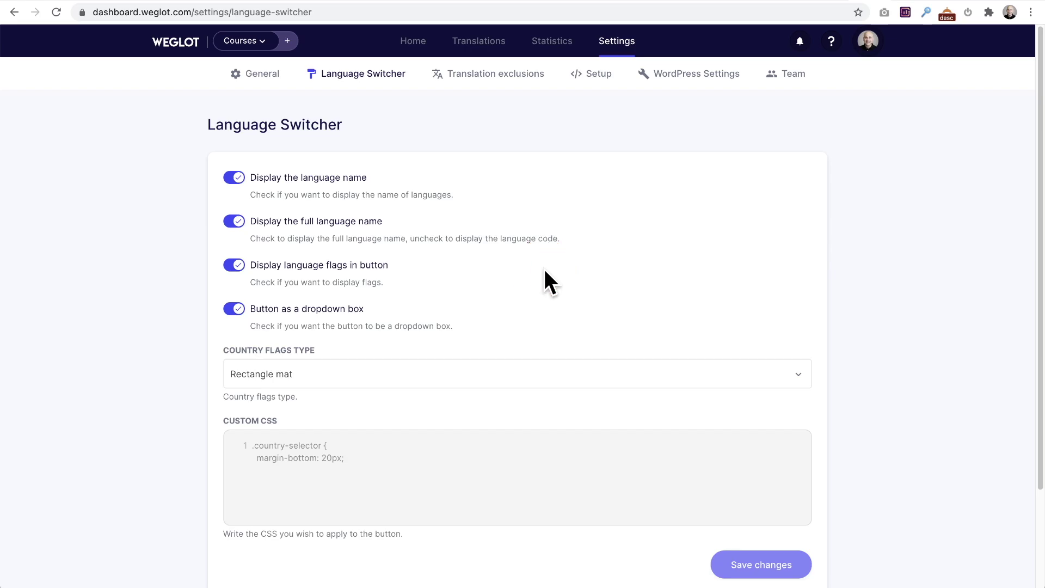
pyautogui.click(496, 74)
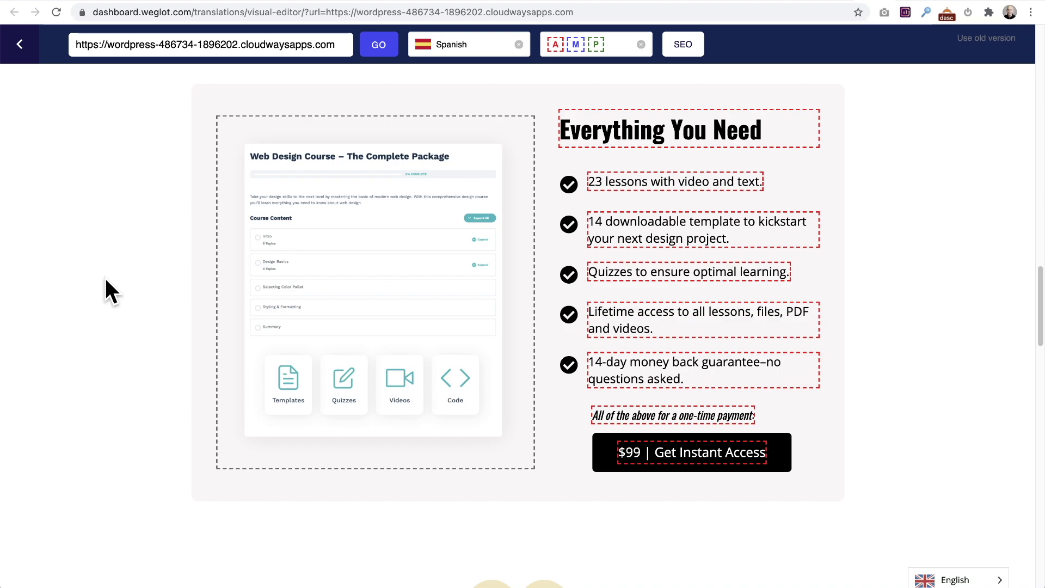
# Step: Open the course screenshot's translation and select its English and Spanish course-screen-min-921x1024.png URLs
pyautogui.click(347, 263)
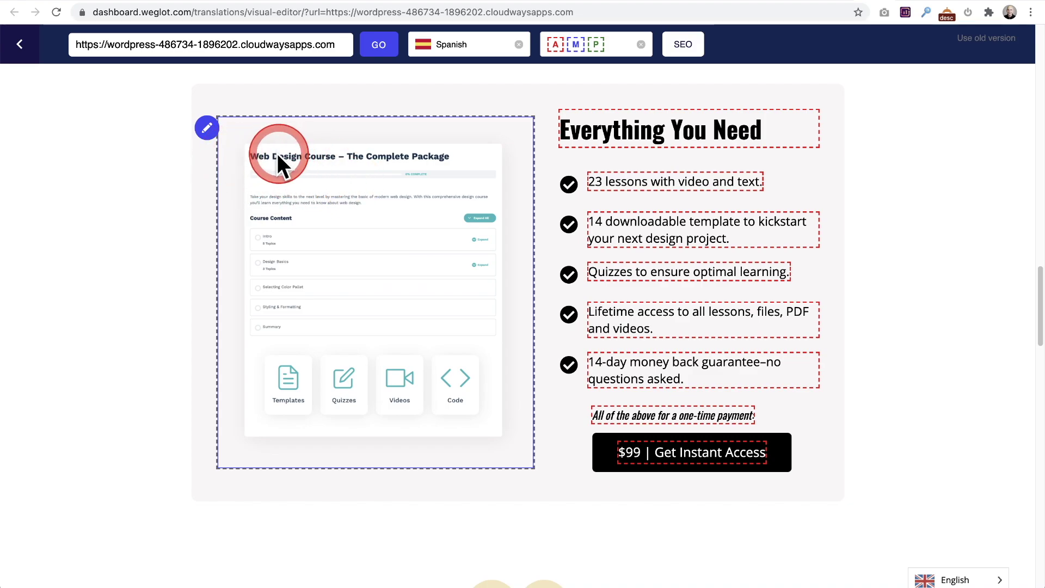
pyautogui.click(208, 129)
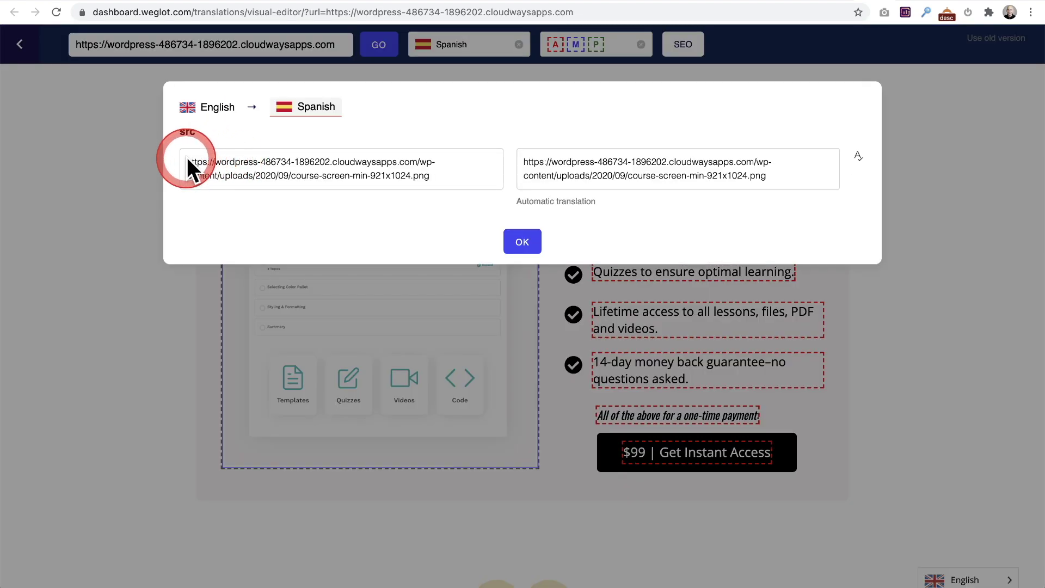
pyautogui.moveTo(188, 161); pyautogui.dragTo(435, 185)
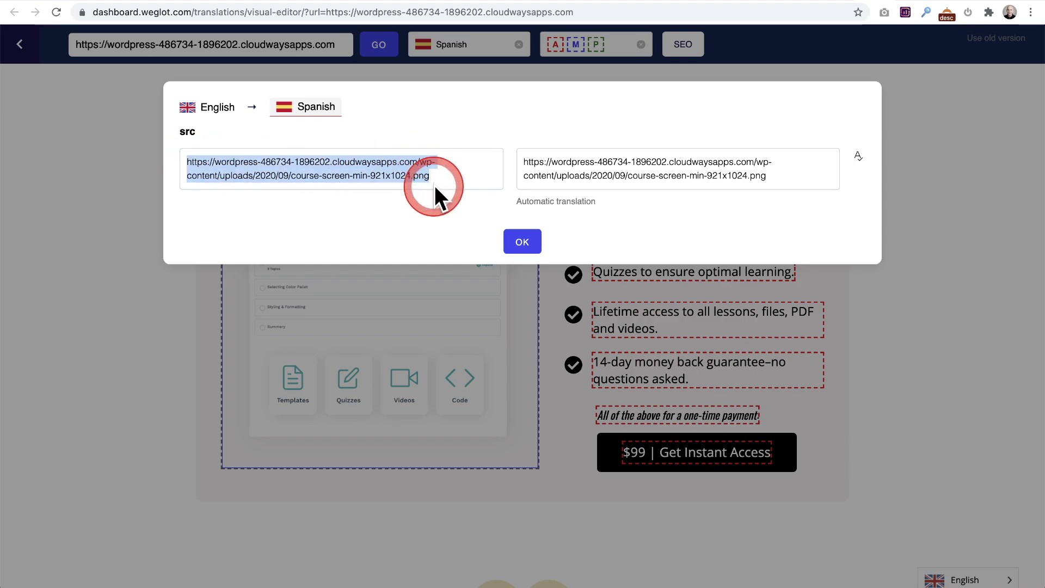
pyautogui.moveTo(593, 161); pyautogui.dragTo(801, 185)
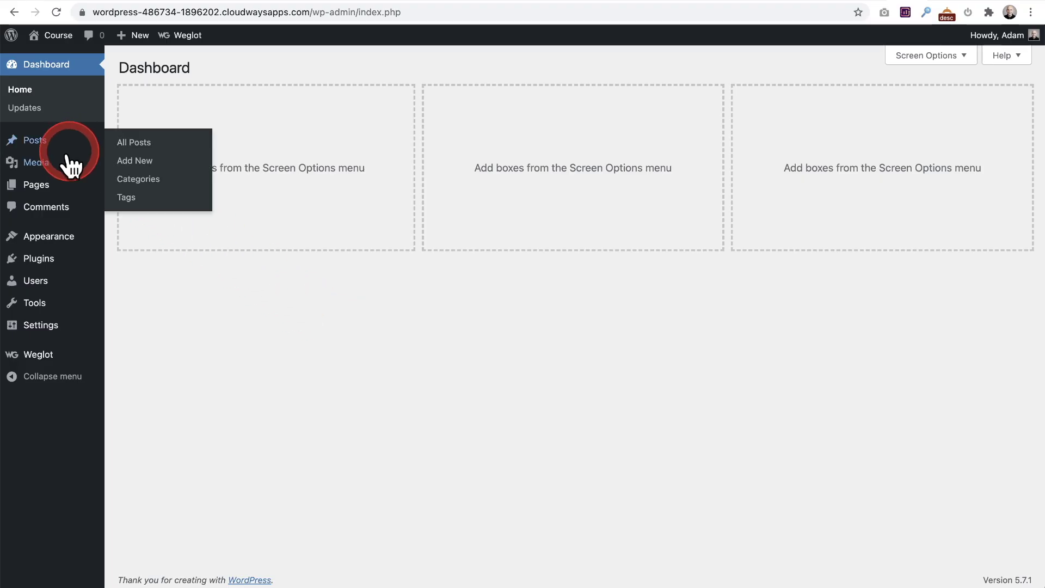
# Step: Show Attachment details for course-screen-min.png, the 1084 by 1205-pixel image, in Media Library
pyautogui.moveTo(67, 170)
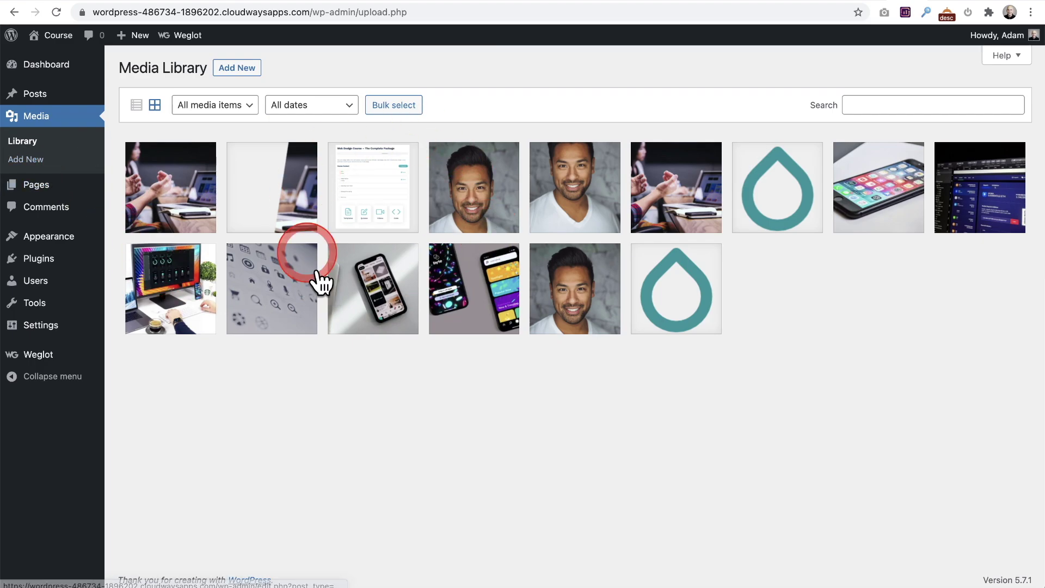
pyautogui.click(382, 212)
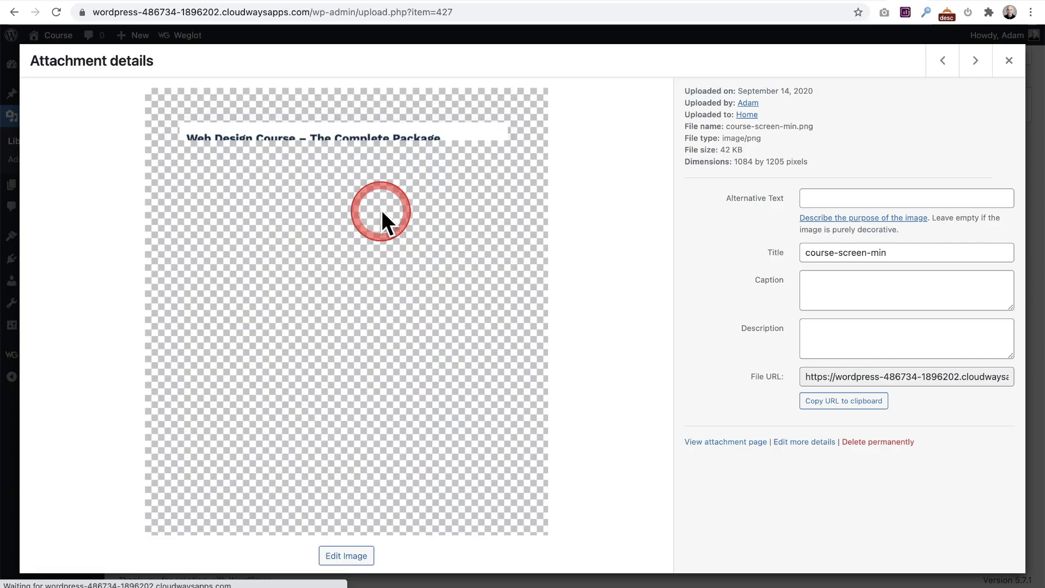